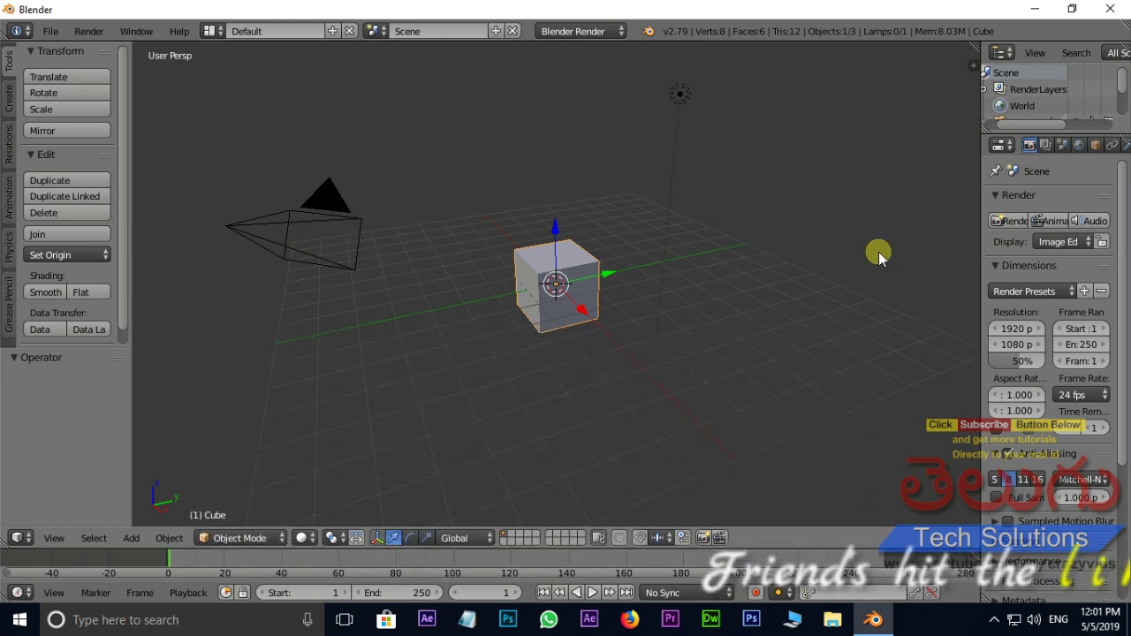
# Step: Show the Create tab's primitive buttons and the Add > Mesh menu in the viewport
pyautogui.click(11, 104)
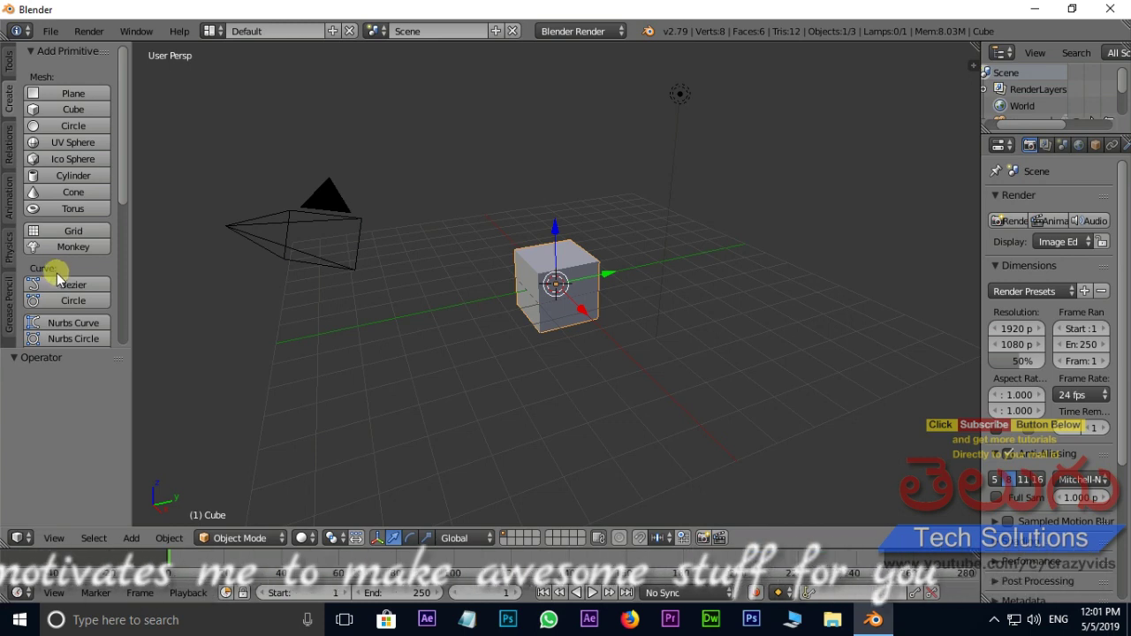
pyautogui.moveTo(116, 190); pyautogui.dragTo(133, 302)
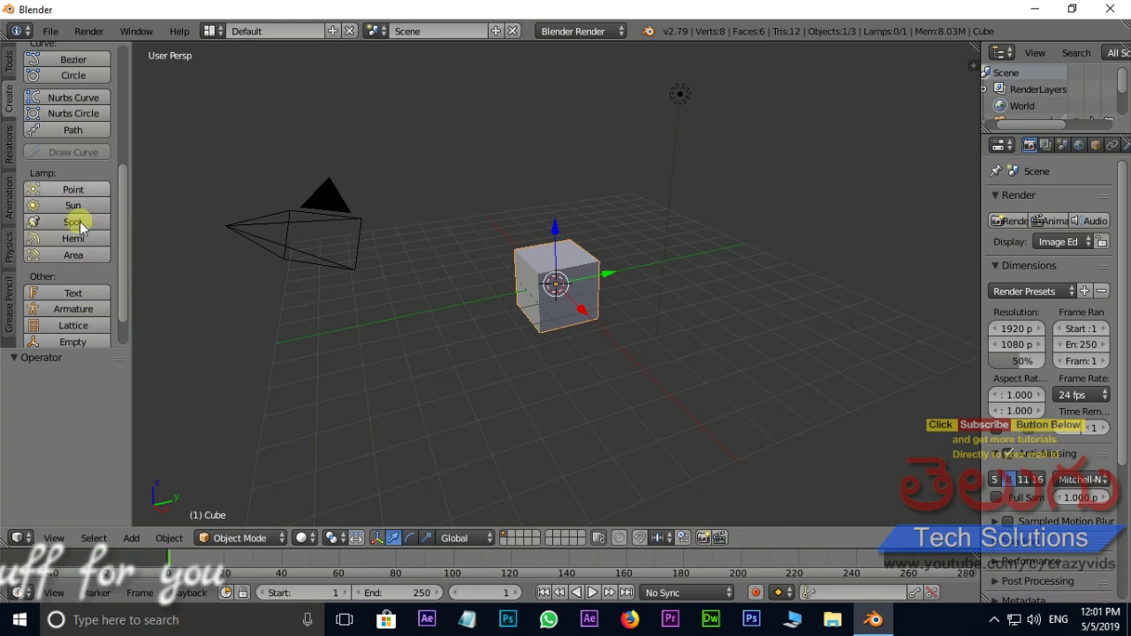
pyautogui.moveTo(118, 257); pyautogui.dragTo(121, 157)
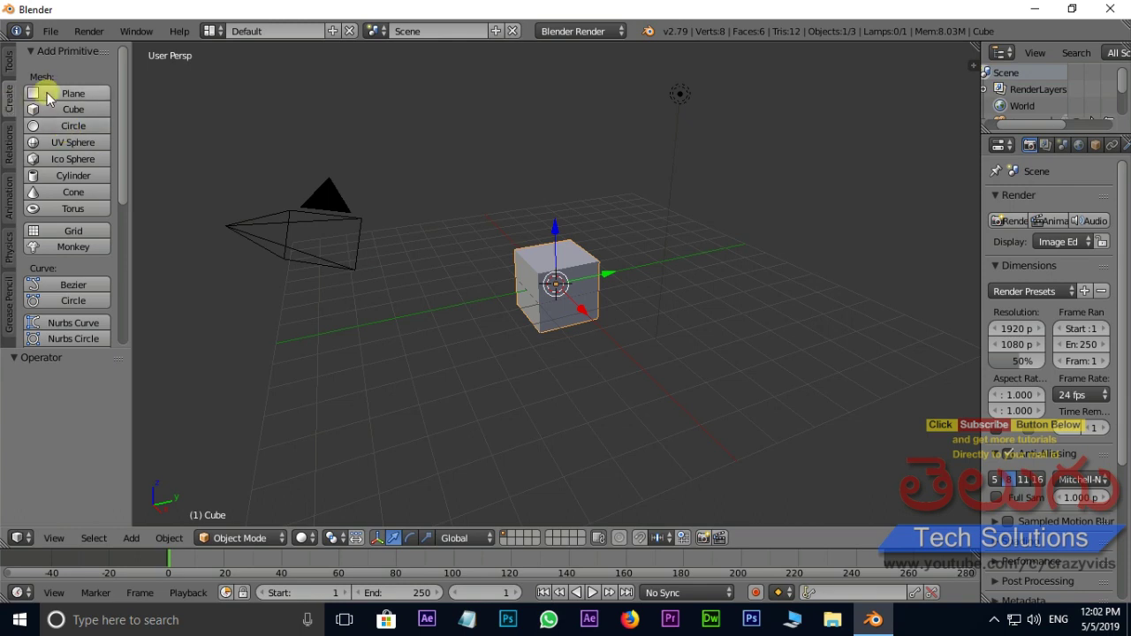
pyautogui.click(130, 538)
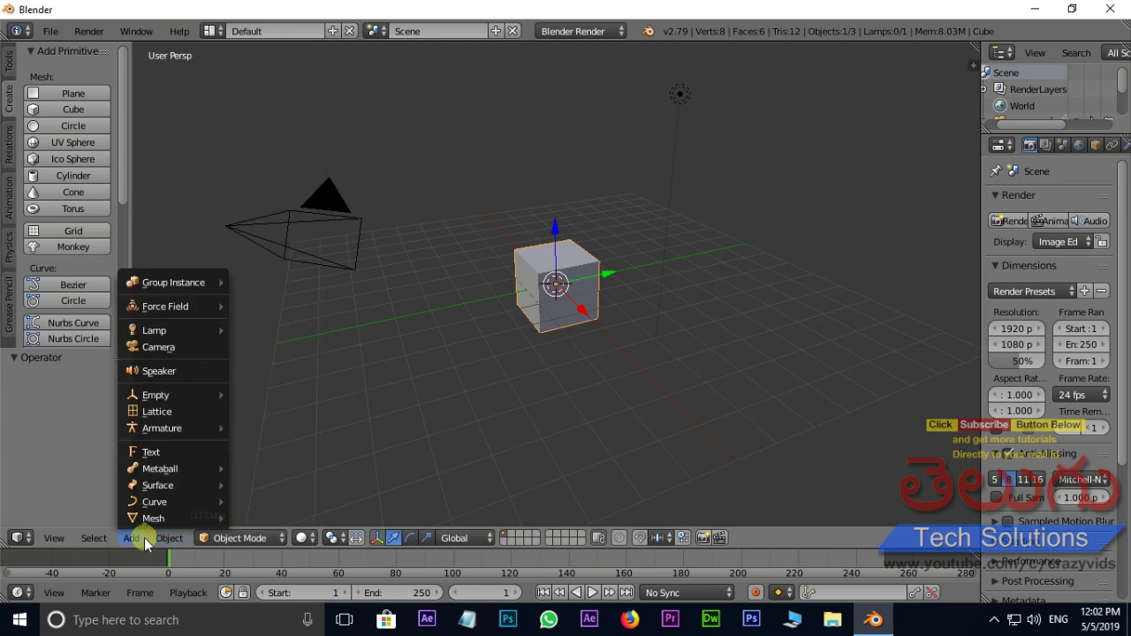
pyautogui.moveTo(153, 518)
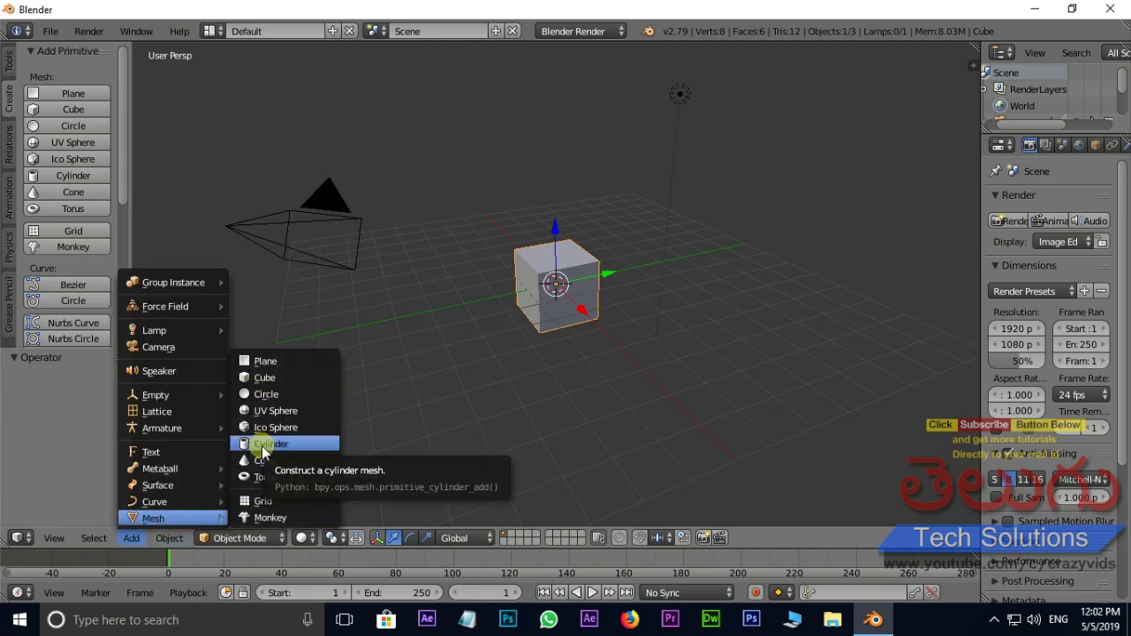
pyautogui.hotkey('shift', 'a')
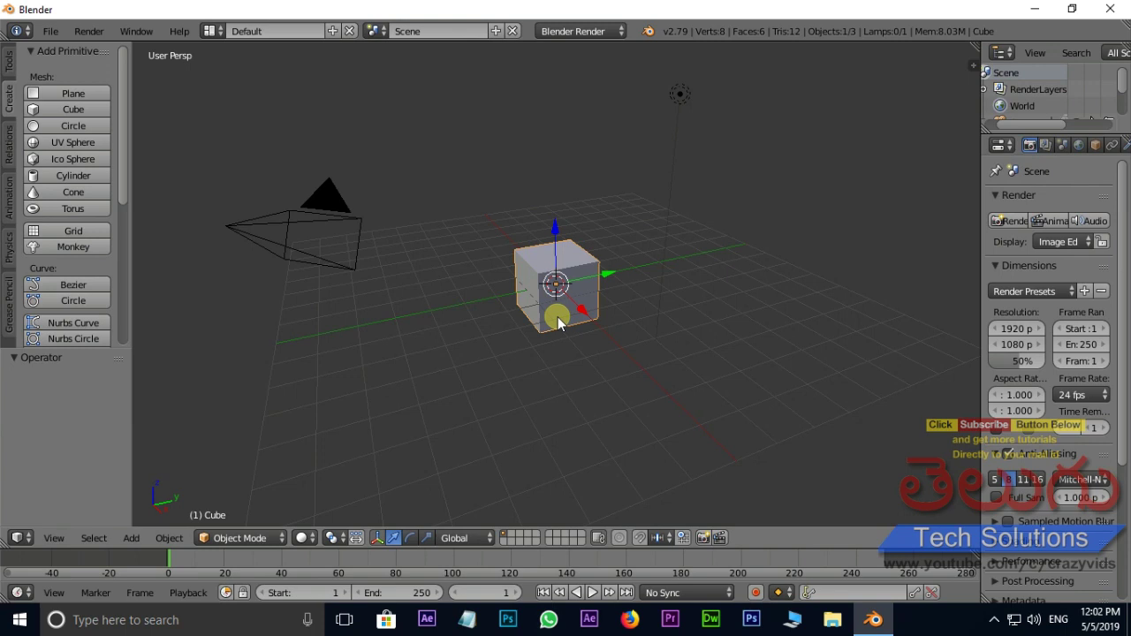
# Step: Delete the default cube and add a new cube with radius 1.390
pyautogui.press('x')
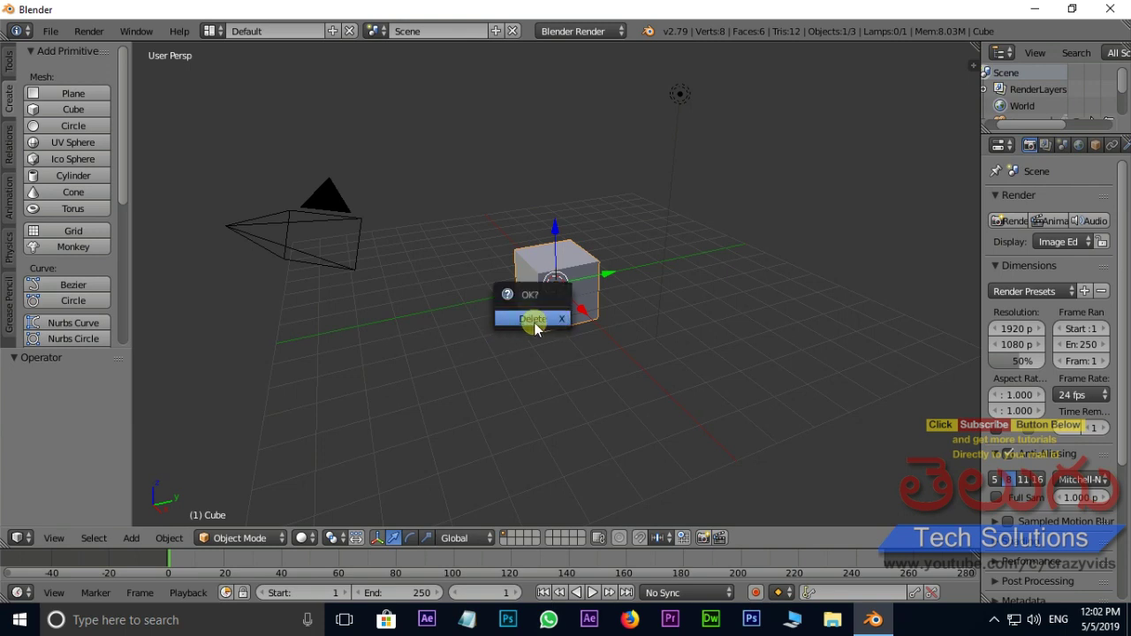
pyautogui.click(534, 323)
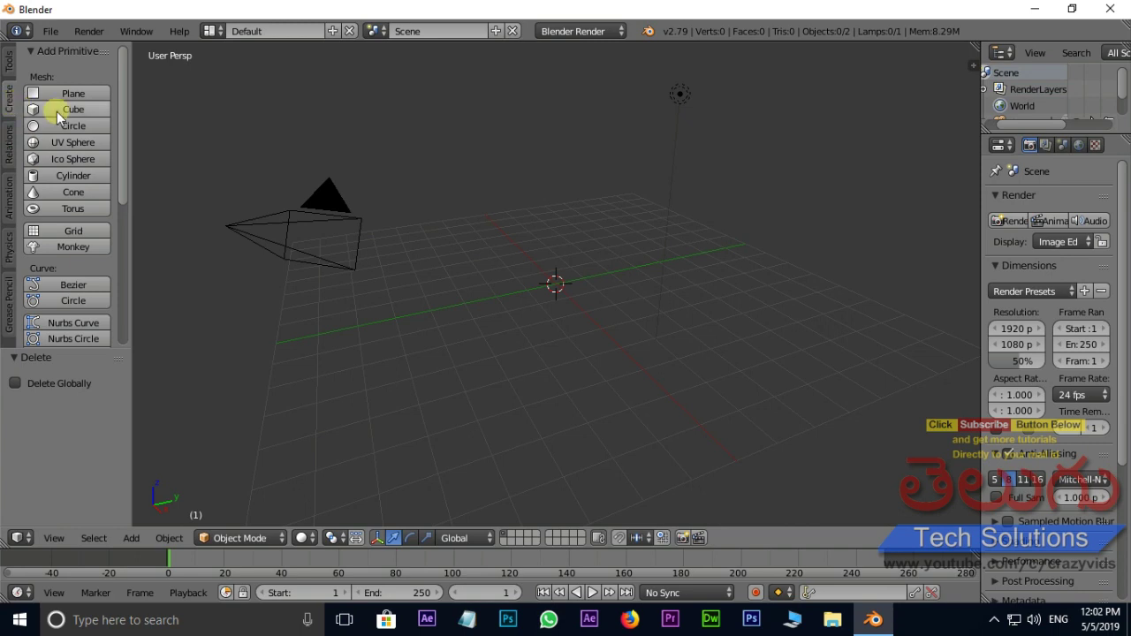
pyautogui.click(82, 111)
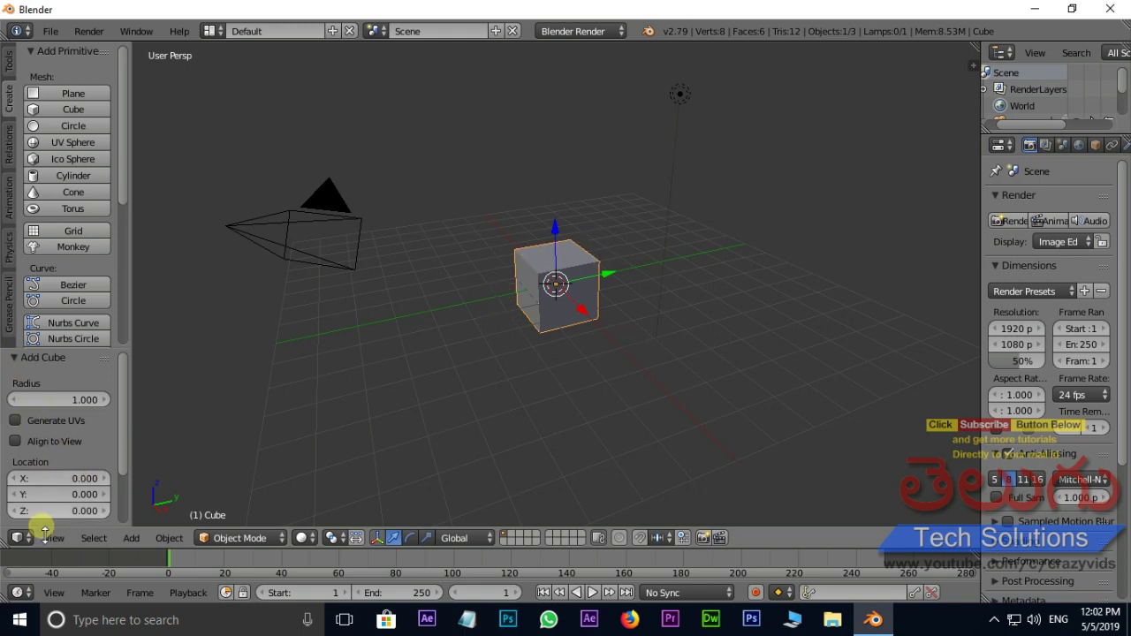
pyautogui.scroll(-3, 121, 414)
pyautogui.scroll(3, 118, 497)
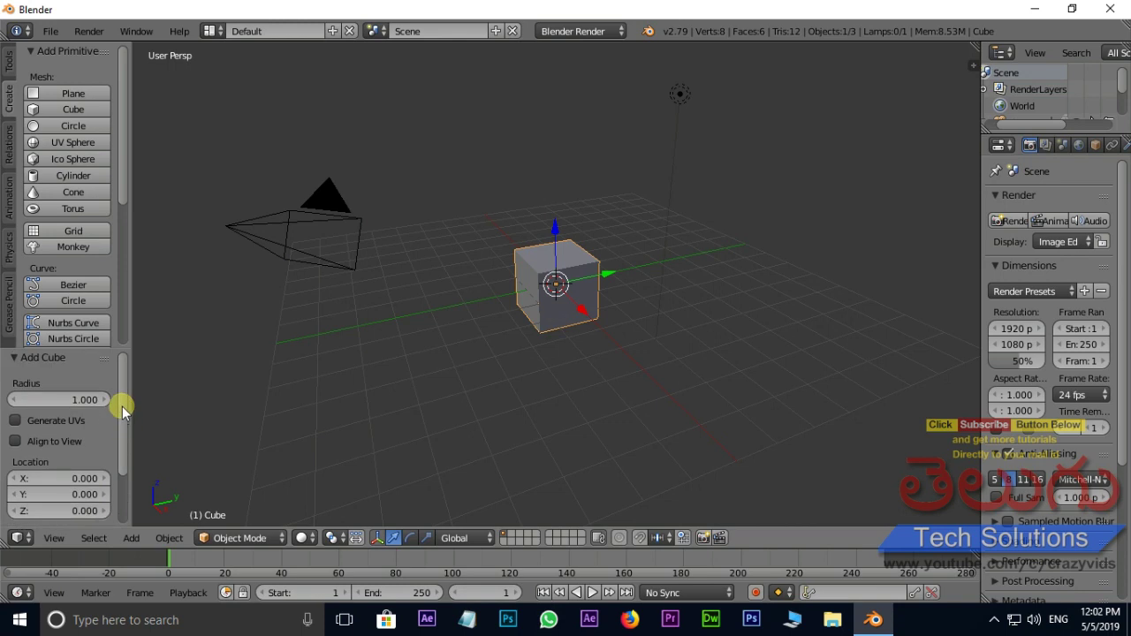
pyautogui.moveTo(89, 399)
pyautogui.mouseDown()
pyautogui.moveTo(254, 398)
pyautogui.moveTo(97, 404)
pyautogui.moveTo(197, 397)
pyautogui.moveTo(115, 404)
pyautogui.moveTo(131, 402)
pyautogui.mouseUp()
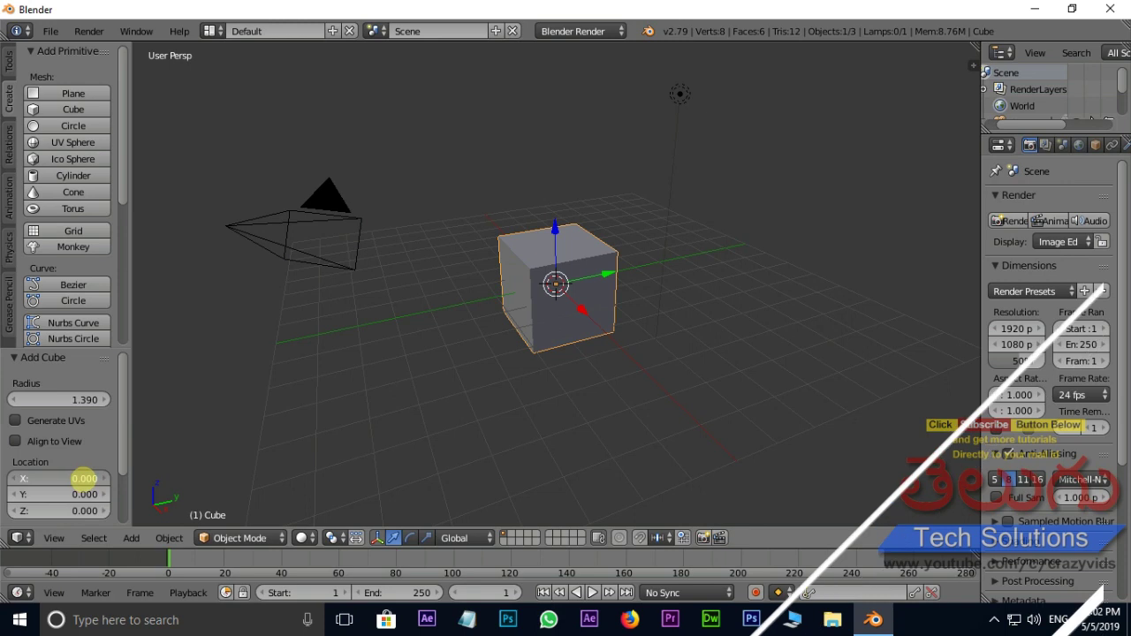
# Step: Shift the new cube's X, Y and Z location, return it near the origin, and edit its X rotation
pyautogui.moveTo(84, 489); pyautogui.dragTo(505, 523)
pyautogui.moveTo(83, 481)
pyautogui.mouseDown()
pyautogui.moveTo(663, 518)
pyautogui.moveTo(101, 508)
pyautogui.moveTo(82, 474)
pyautogui.mouseUp()
pyautogui.moveTo(23, 494)
pyautogui.mouseDown()
pyautogui.moveTo(467, 497)
pyautogui.moveTo(181, 510)
pyautogui.mouseUp()
pyautogui.moveTo(76, 510)
pyautogui.mouseDown()
pyautogui.moveTo(475, 510)
pyautogui.moveTo(19, 521)
pyautogui.mouseUp()
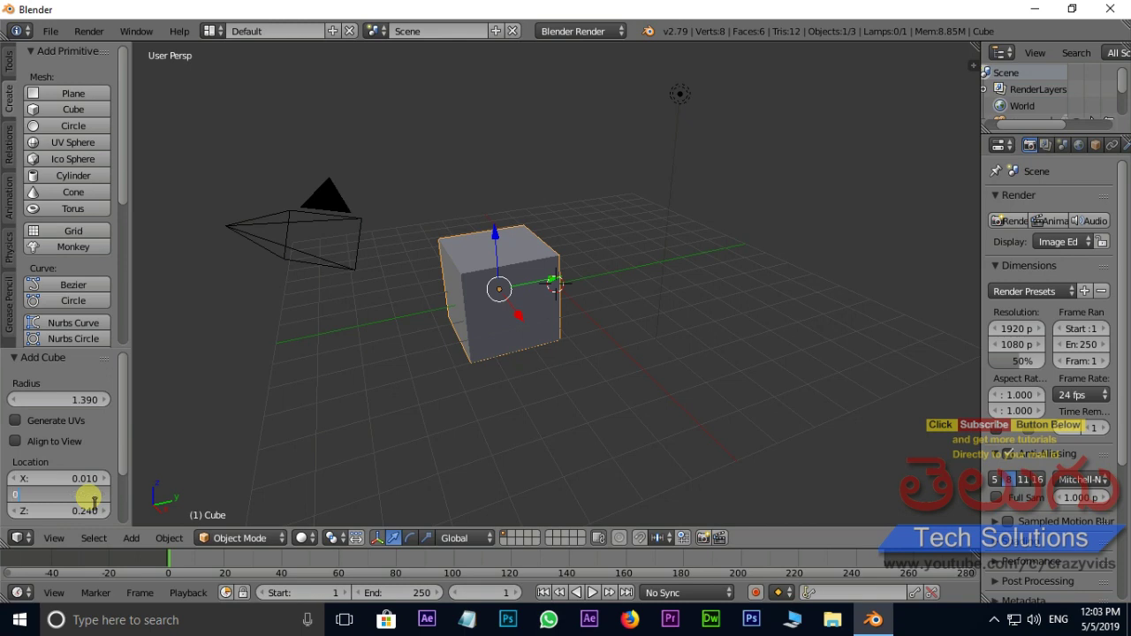
pyautogui.press('Tab')
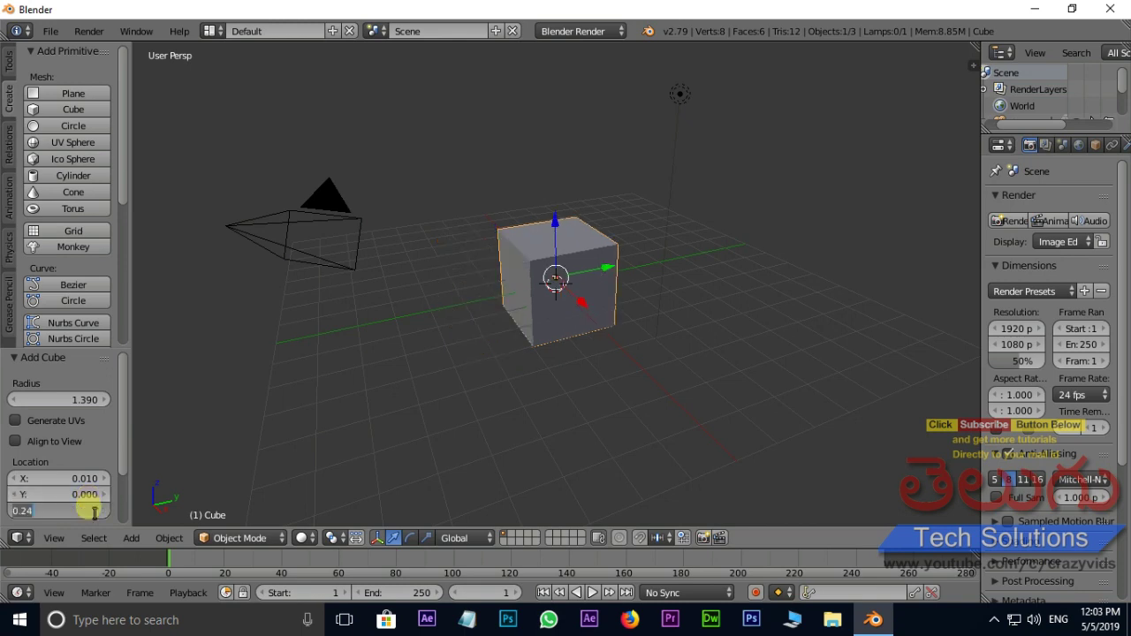
pyautogui.write('0')
pyautogui.press('Return')
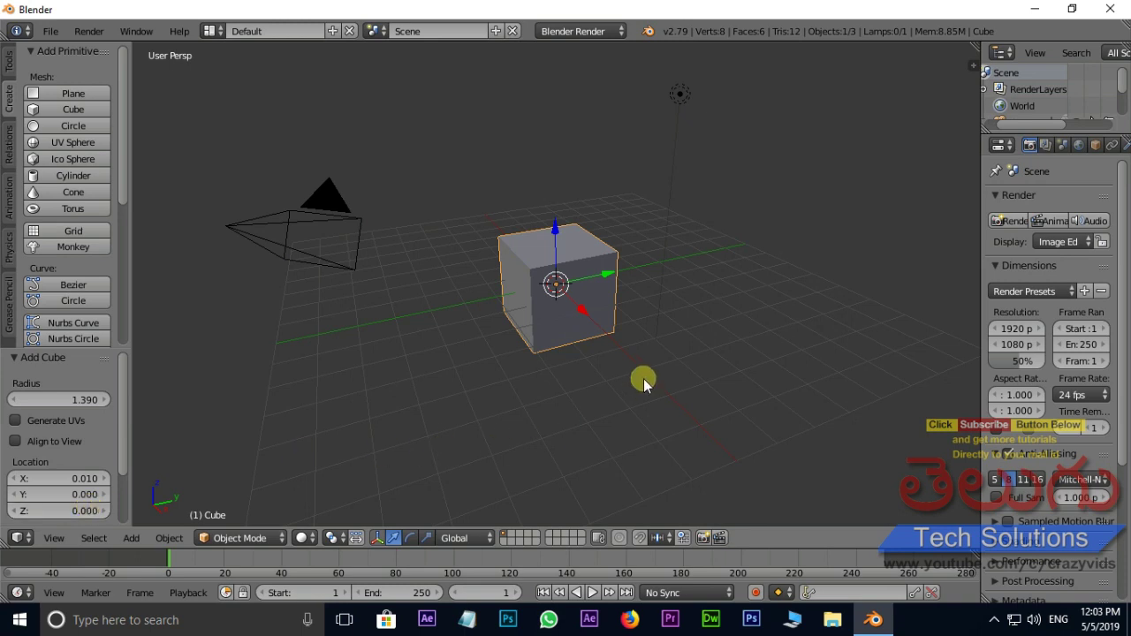
pyautogui.scroll(-2, 115, 521)
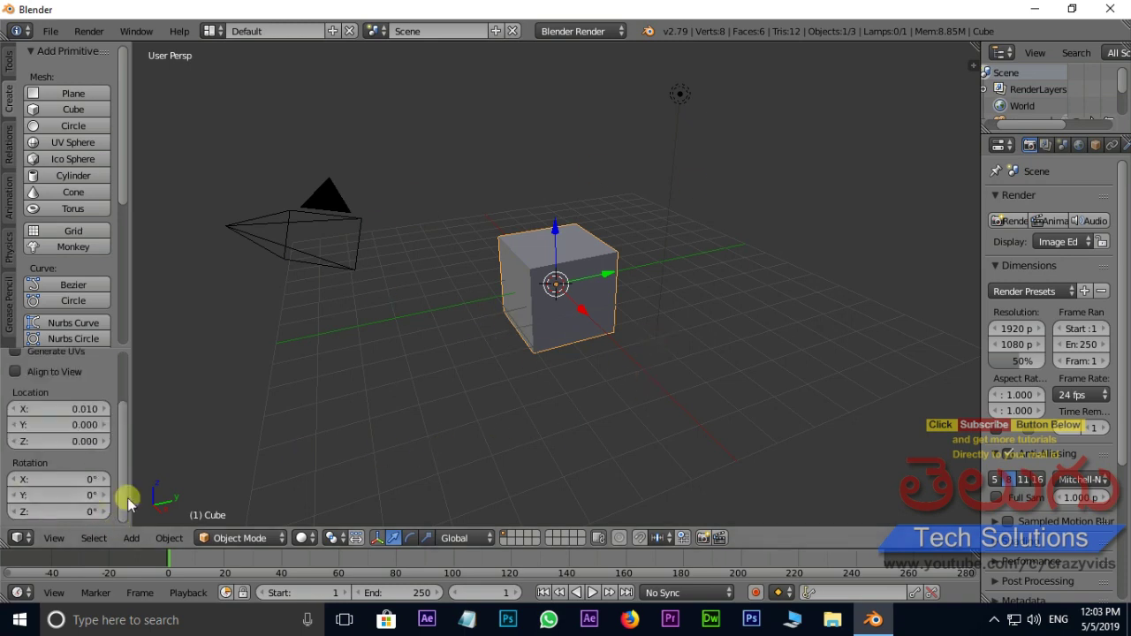
pyautogui.moveTo(94, 480); pyautogui.dragTo(848, 447)
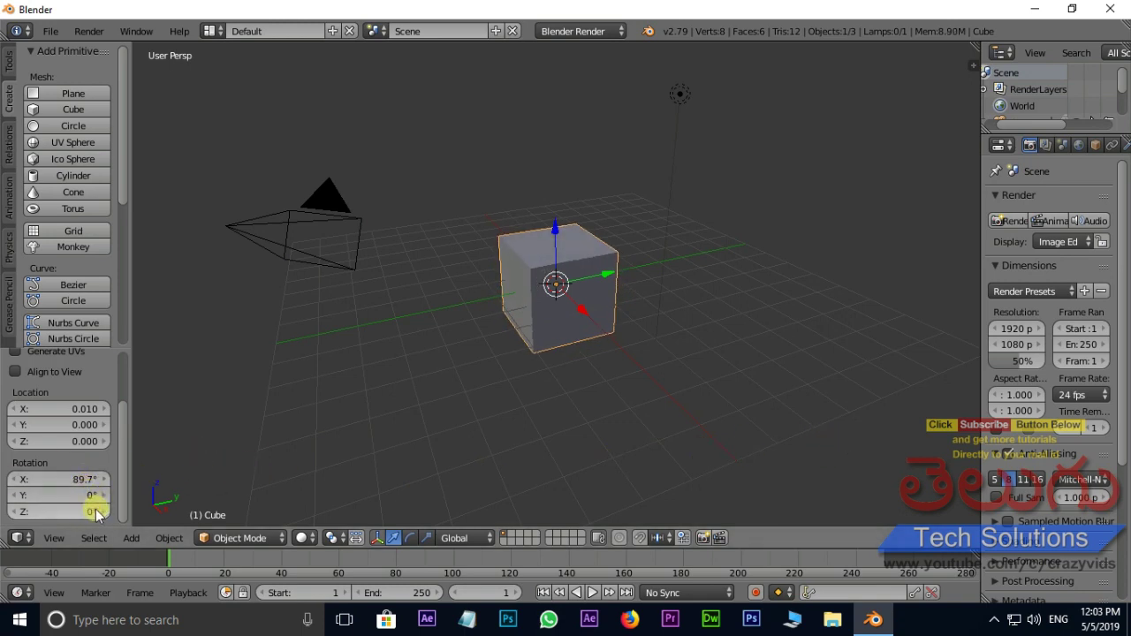
pyautogui.click(84, 479)
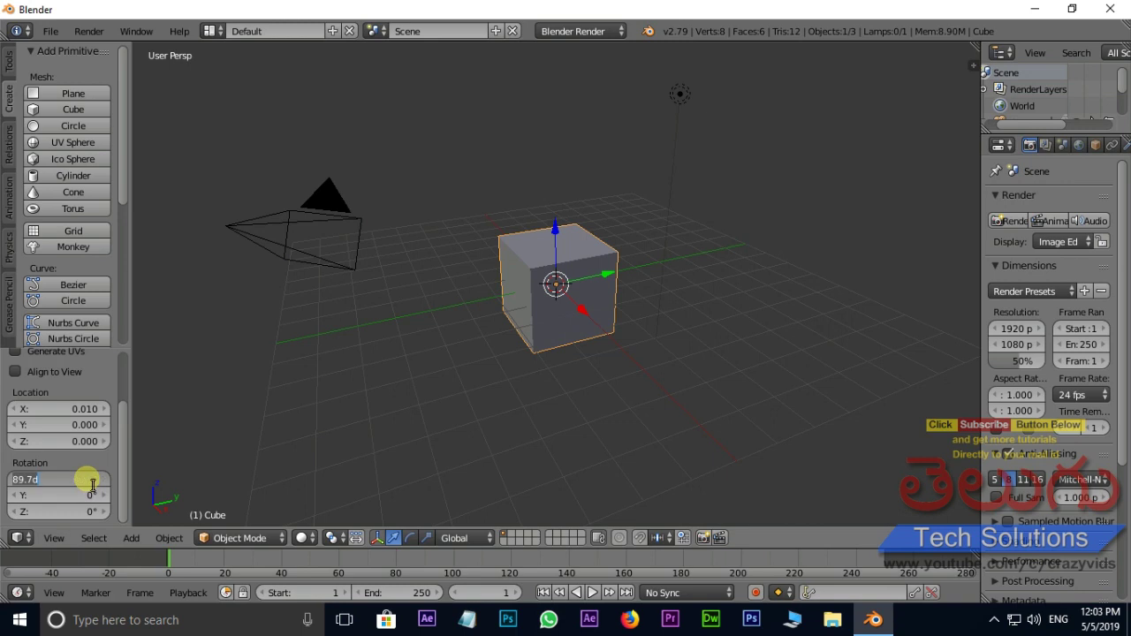
# Step: Delete the cube, add a mesh circle, and set it to 34 vertices after trying a 3-vertex triangle
pyautogui.press('x')
pyautogui.click(597, 365)
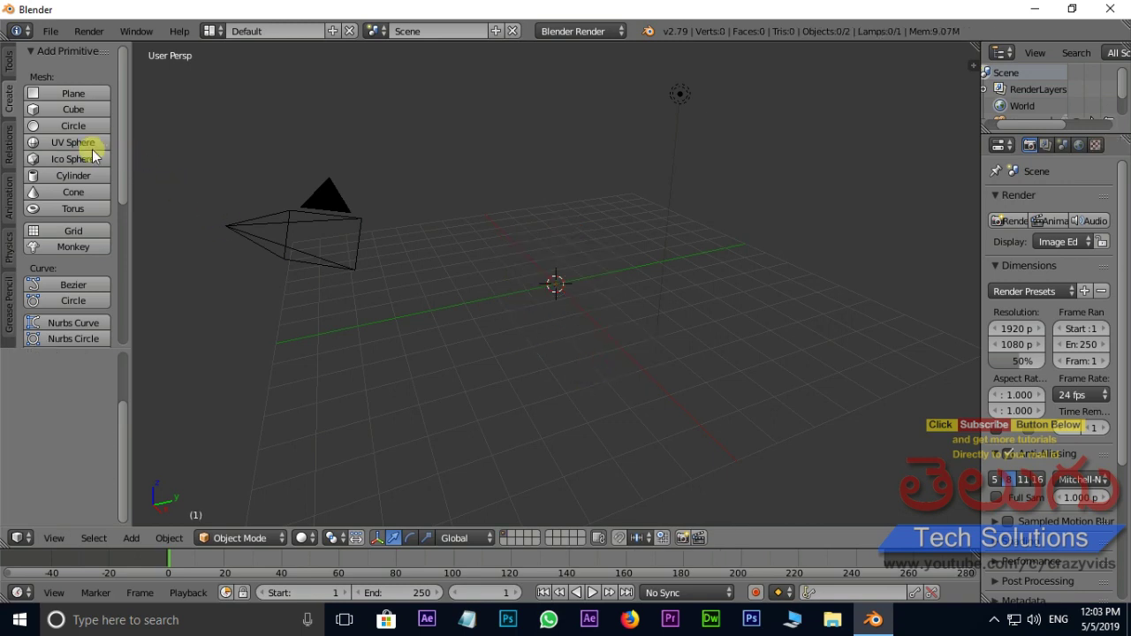
pyautogui.click(76, 127)
pyautogui.scroll(4, 575, 295)
pyautogui.scroll(3, 575, 296)
pyautogui.scroll(-2, 121, 485)
pyautogui.scroll(4, 130, 408)
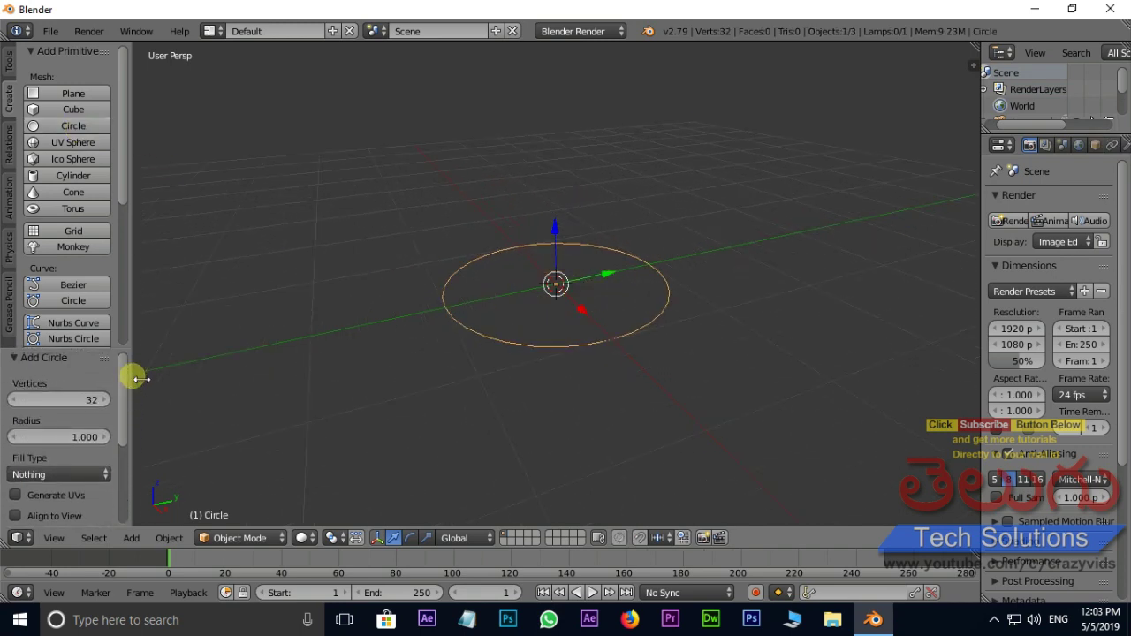
pyautogui.moveTo(83, 396); pyautogui.dragTo(12, 391)
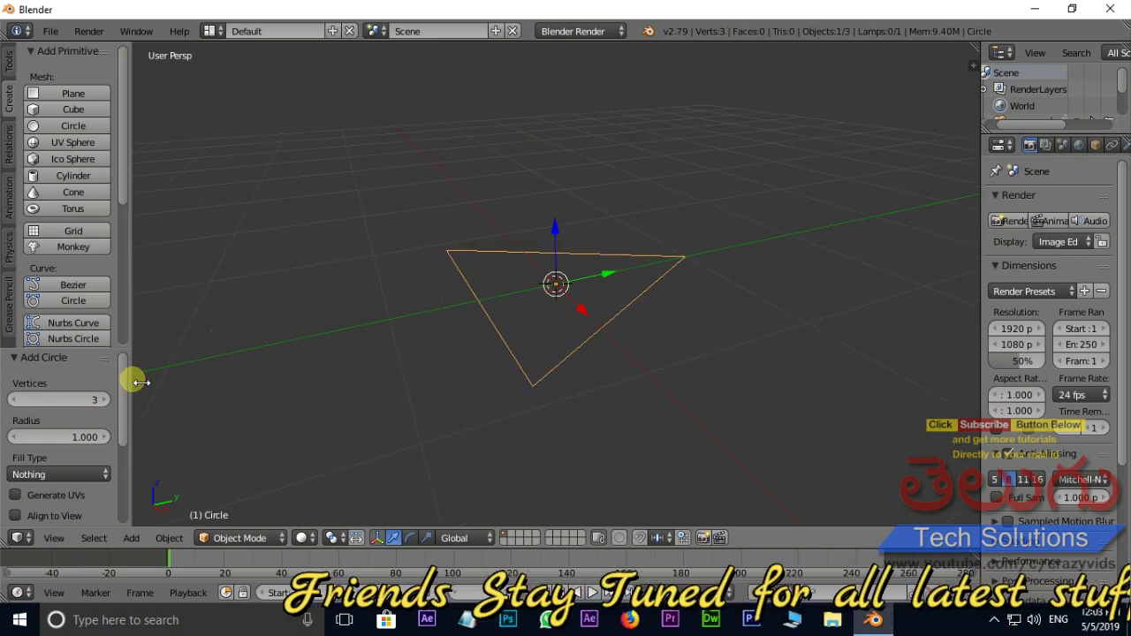
pyautogui.moveTo(98, 400)
pyautogui.mouseDown()
pyautogui.moveTo(156, 402)
pyautogui.moveTo(88, 403)
pyautogui.moveTo(106, 406)
pyautogui.moveTo(98, 438)
pyautogui.moveTo(215, 430)
pyautogui.moveTo(62, 434)
pyautogui.moveTo(127, 434)
pyautogui.moveTo(80, 445)
pyautogui.moveTo(91, 442)
pyautogui.mouseUp()
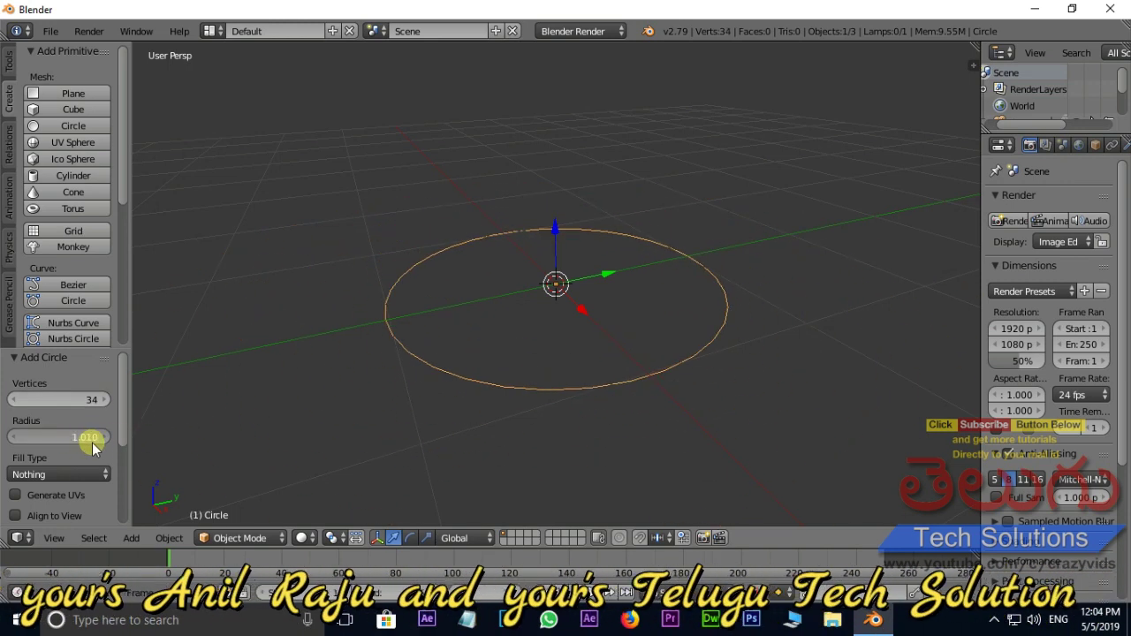
# Step: Replace the circle with a UV sphere and cut its segments to 3
pyautogui.press('x')
pyautogui.click(555, 342)
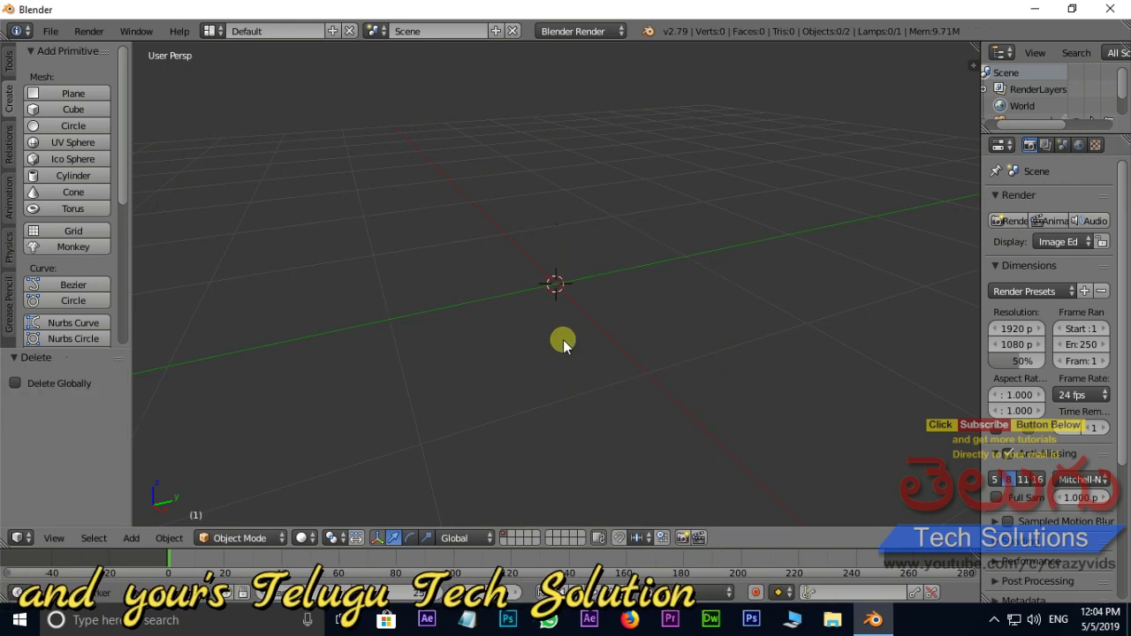
pyautogui.click(83, 143)
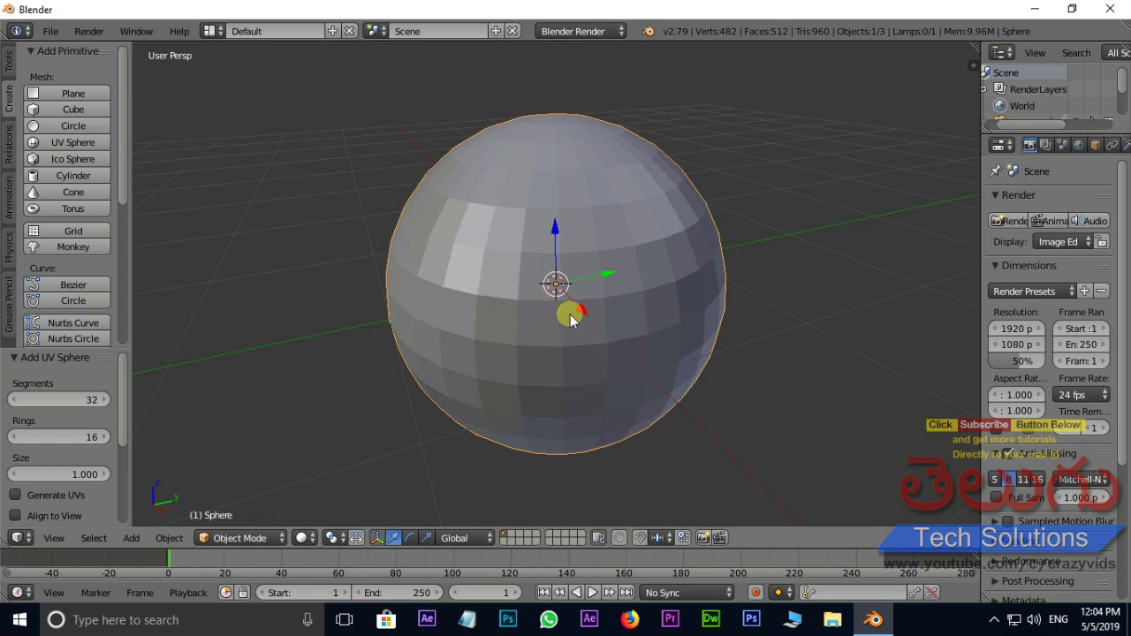
pyautogui.moveTo(94, 403); pyautogui.dragTo(54, 403)
pyautogui.moveTo(662, 310)
pyautogui.mouseDown(button='middle')
pyautogui.moveTo(850, 429)
pyautogui.moveTo(935, 376)
pyautogui.moveTo(833, 341)
pyautogui.moveTo(871, 341)
pyautogui.moveTo(858, 371)
pyautogui.moveTo(660, 306)
pyautogui.mouseUp(button='middle')
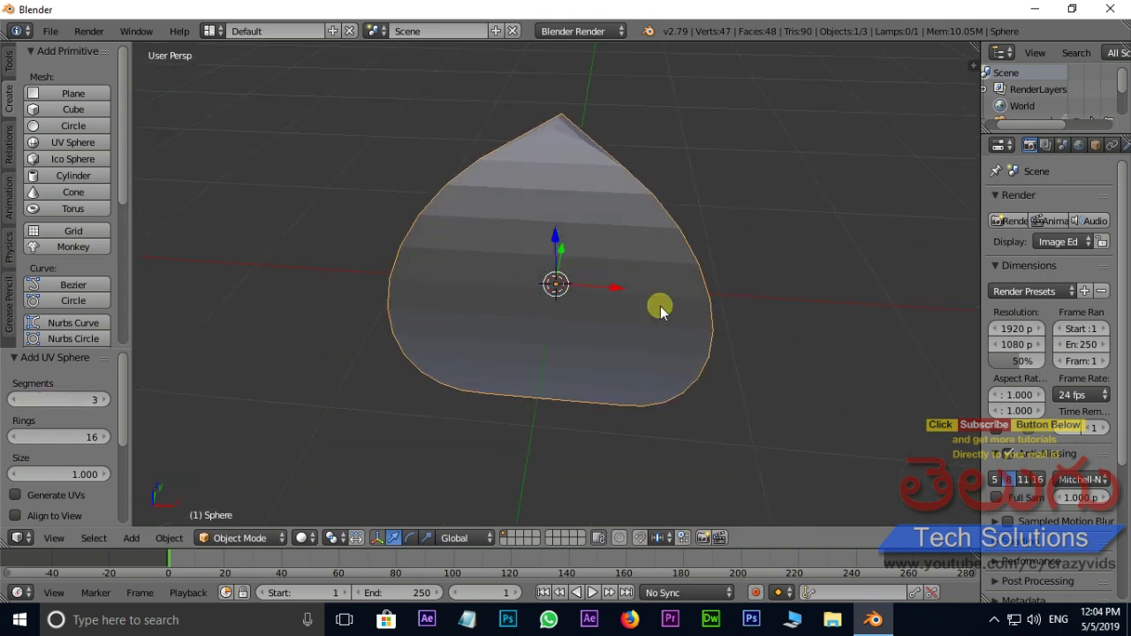
# Step: Set the UV sphere to 66 segments and 3 rings, orbiting to inspect the cone-shaped top
pyautogui.moveTo(95, 438)
pyautogui.mouseDown()
pyautogui.moveTo(62, 437)
pyautogui.moveTo(124, 452)
pyautogui.moveTo(71, 454)
pyautogui.mouseUp()
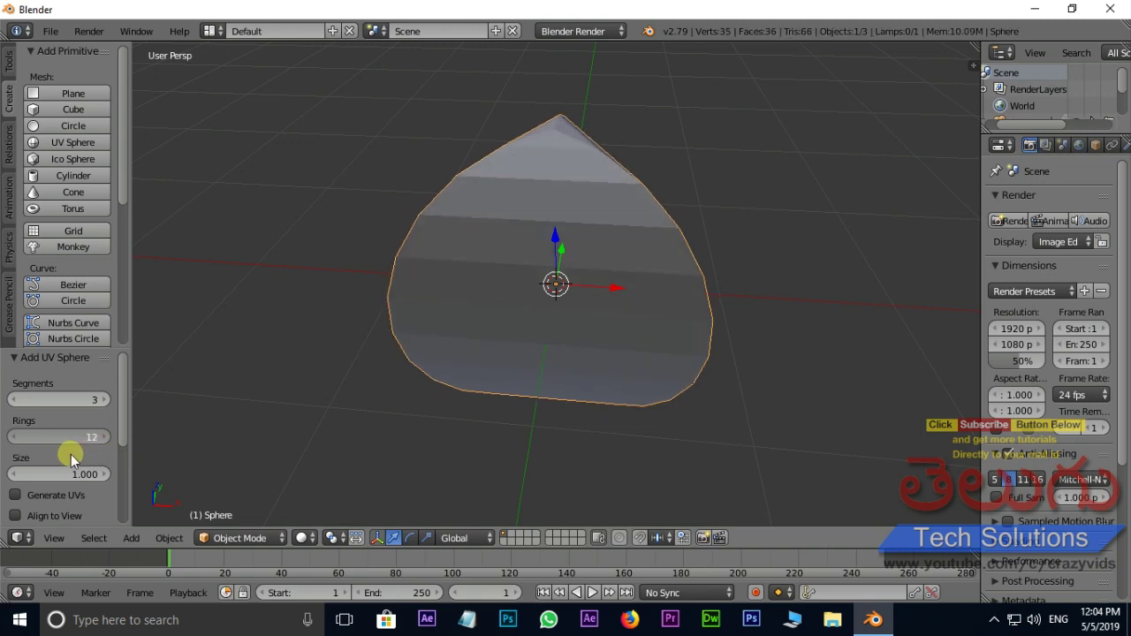
pyautogui.moveTo(596, 404)
pyautogui.mouseDown(button='middle')
pyautogui.moveTo(750, 424)
pyautogui.moveTo(721, 411)
pyautogui.mouseUp(button='middle')
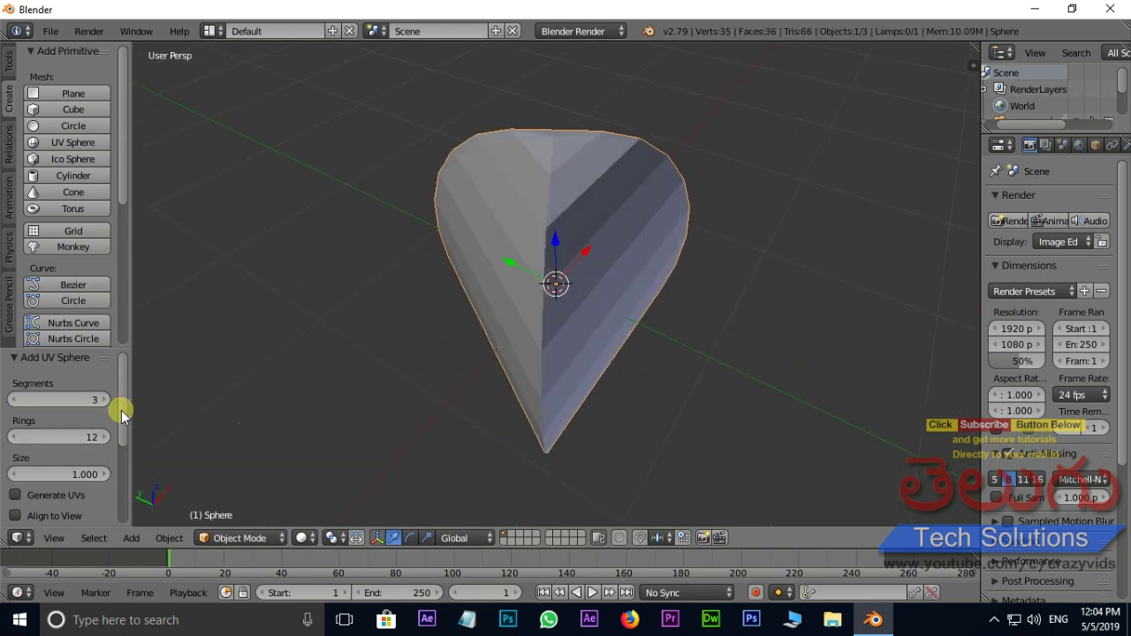
pyautogui.moveTo(105, 400); pyautogui.dragTo(142, 404)
pyautogui.moveTo(739, 384)
pyautogui.mouseDown(button='middle')
pyautogui.moveTo(736, 312)
pyautogui.moveTo(741, 326)
pyautogui.mouseUp(button='middle')
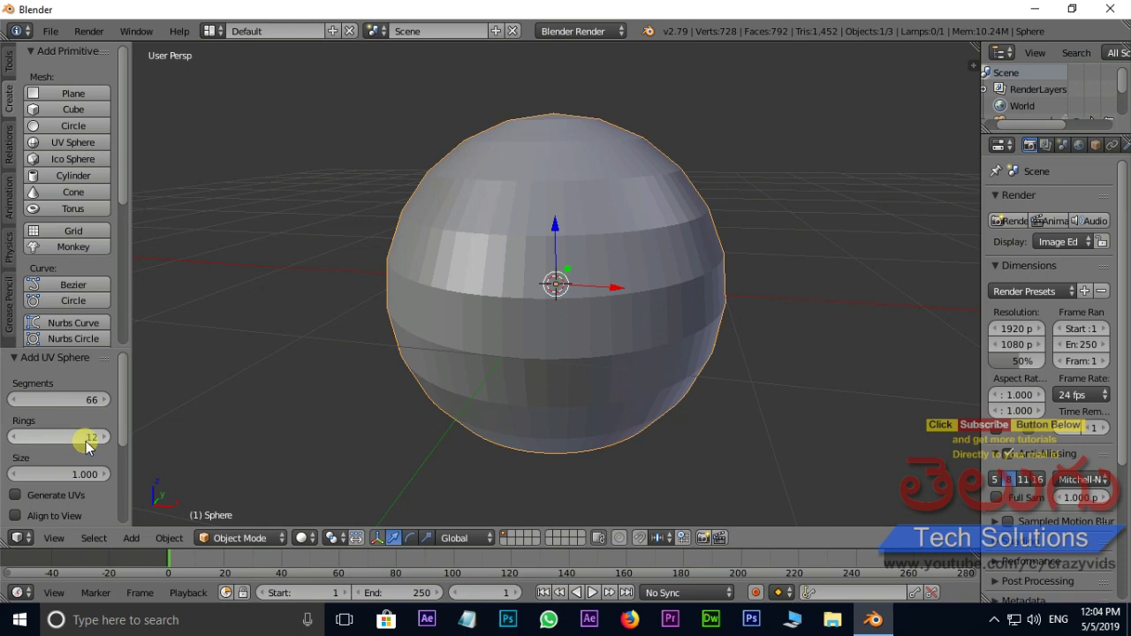
pyautogui.moveTo(85, 441); pyautogui.dragTo(78, 448)
pyautogui.moveTo(521, 252); pyautogui.dragTo(528, 276, button='middle')
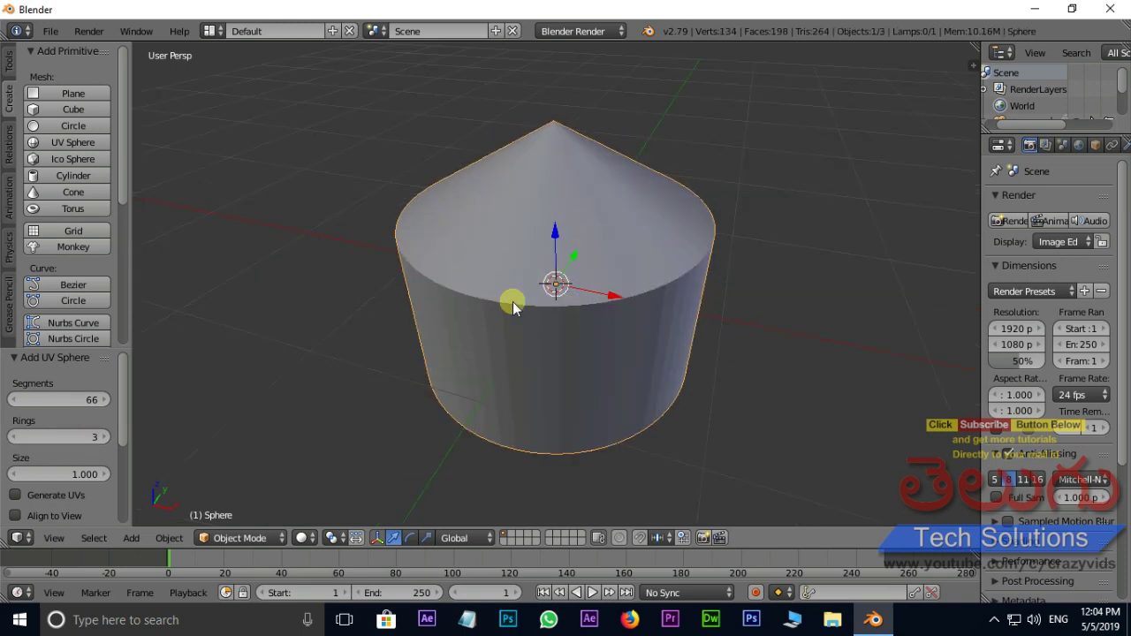
# Step: Delete the UV sphere and add an ico sphere
pyautogui.press('x')
pyautogui.click(512, 301)
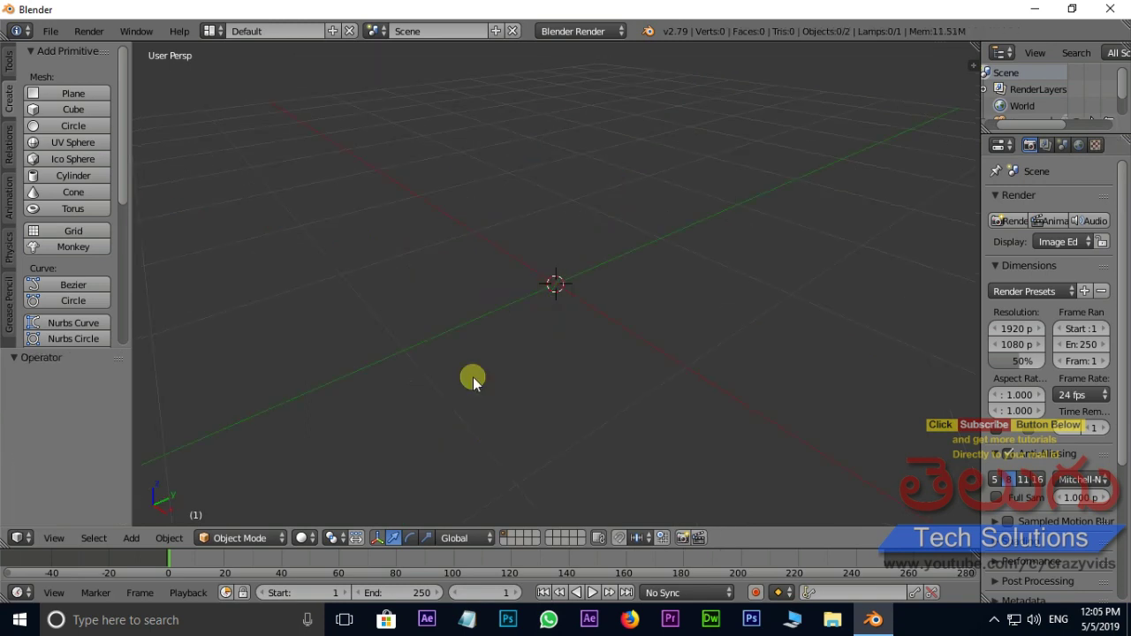
pyautogui.click(86, 158)
pyautogui.scroll(6, 582, 324)
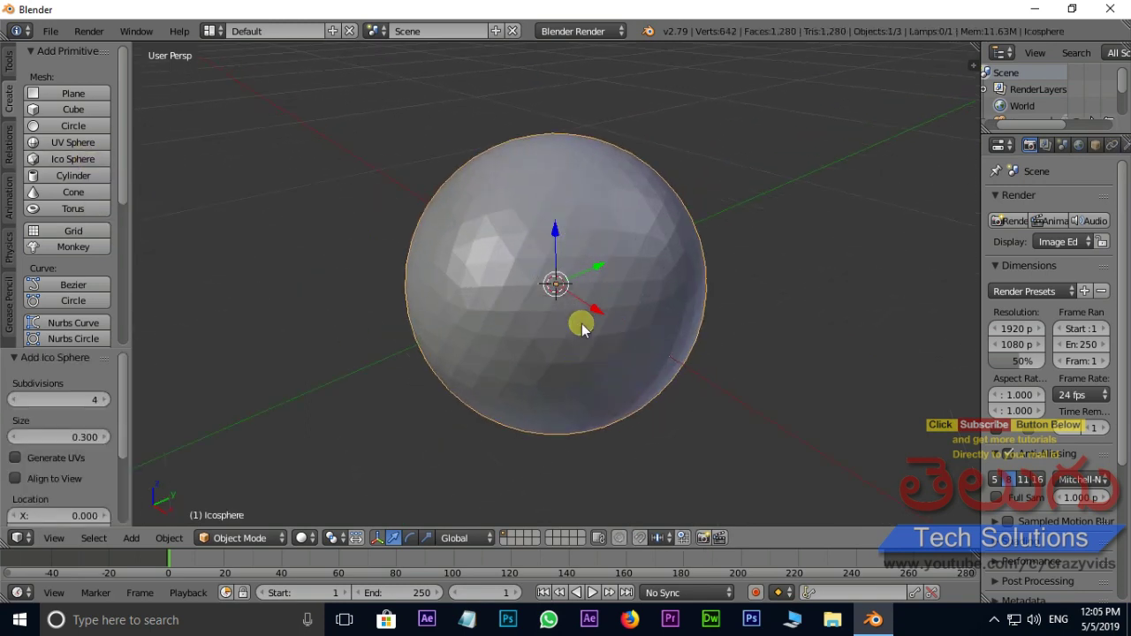
pyautogui.scroll(1, 574, 325)
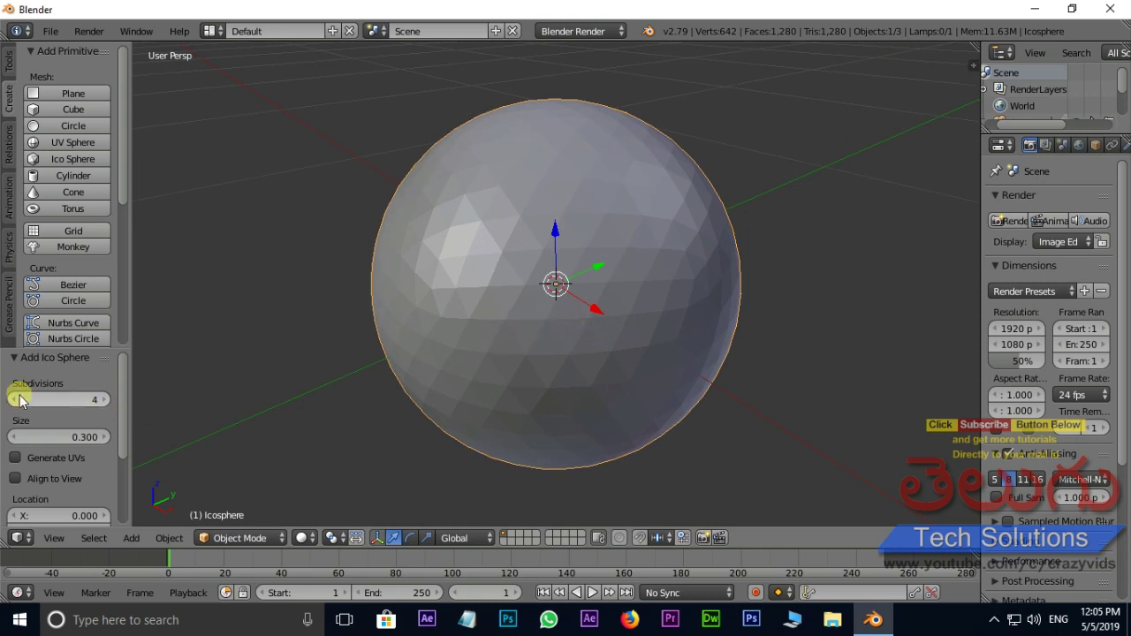
# Step: Set the ico sphere to 4 subdivisions and size 0.310
pyautogui.moveTo(106, 402); pyautogui.dragTo(81, 404)
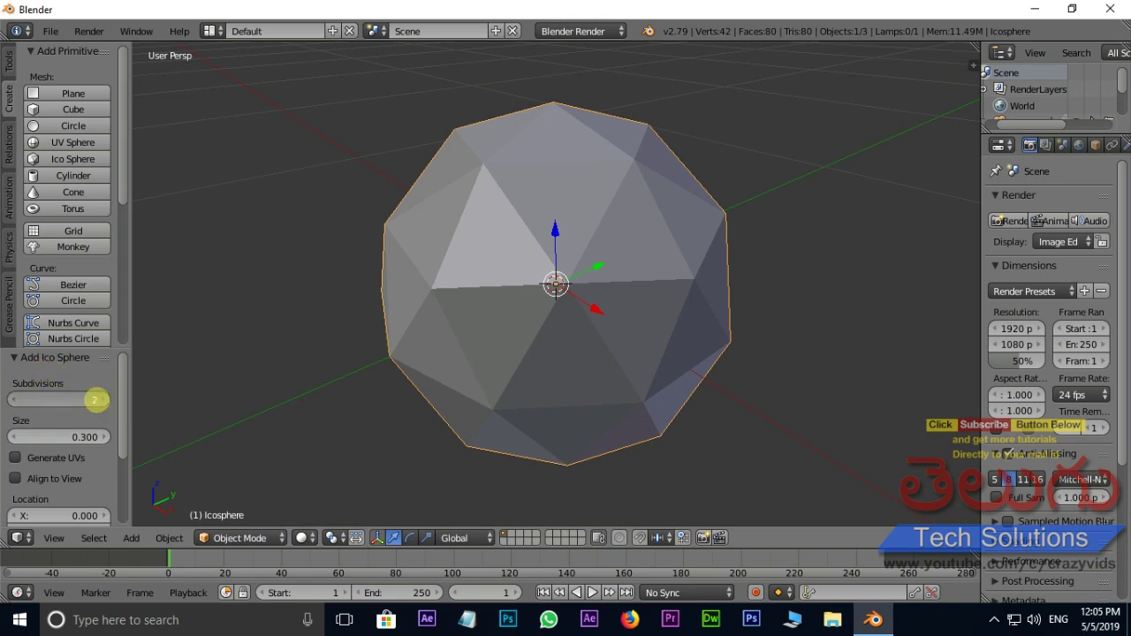
pyautogui.moveTo(104, 400); pyautogui.dragTo(134, 401)
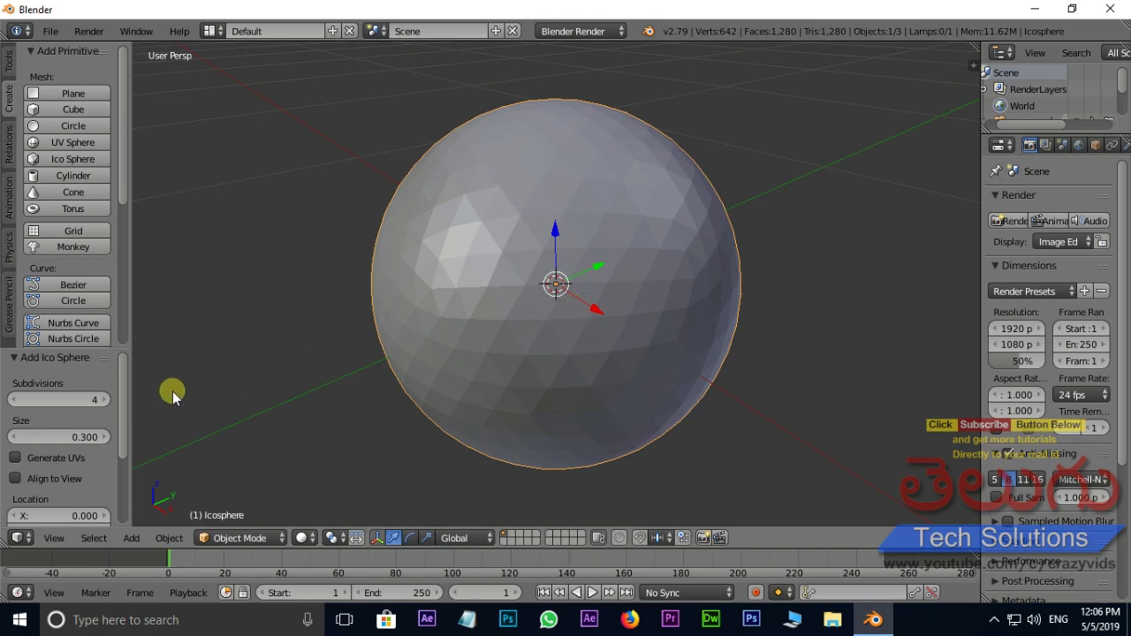
pyautogui.moveTo(87, 441); pyautogui.dragTo(93, 457)
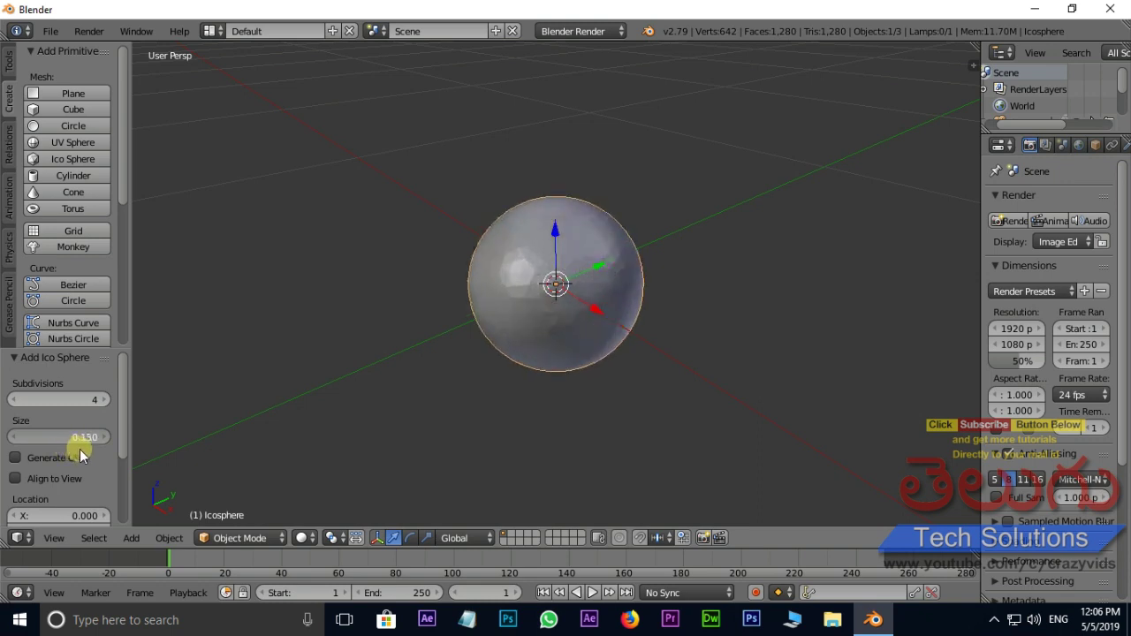
pyautogui.moveTo(121, 424); pyautogui.dragTo(129, 500)
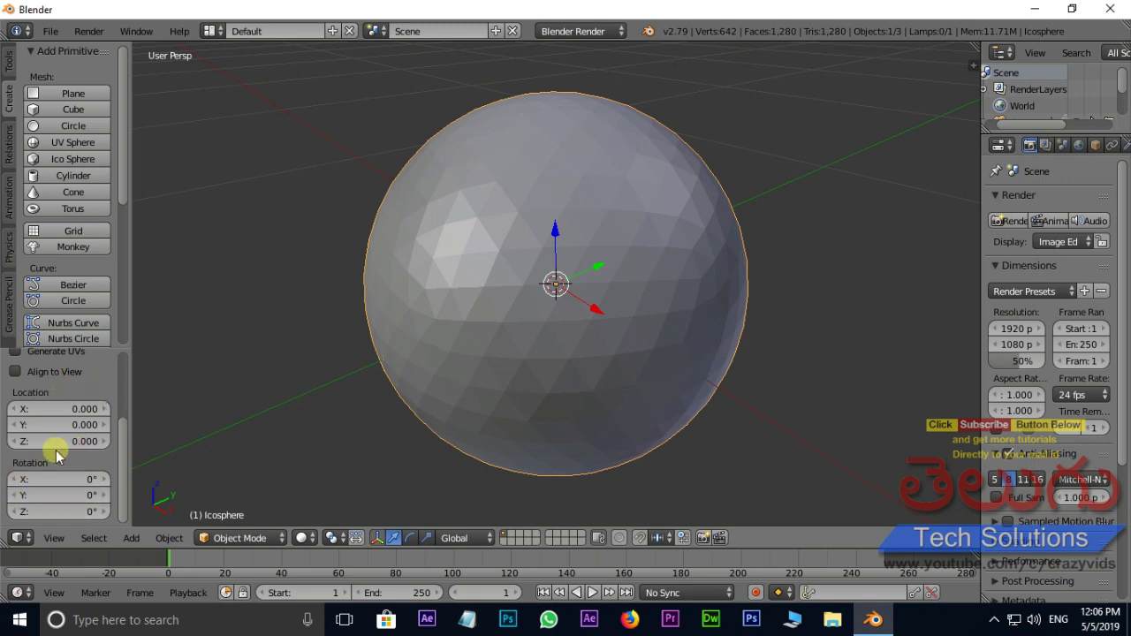
pyautogui.moveTo(113, 508); pyautogui.dragTo(129, 387)
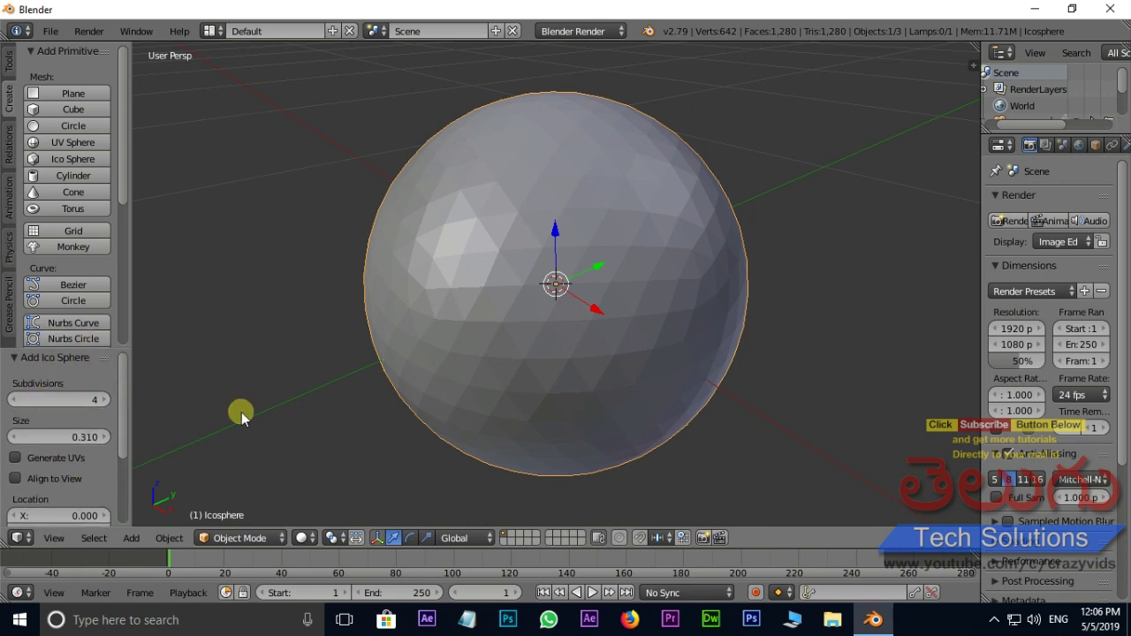
# Step: Delete the ico sphere, add a cylinder, and raise its vertices to 99 after trying 3
pyautogui.press('x')
pyautogui.click(341, 350)
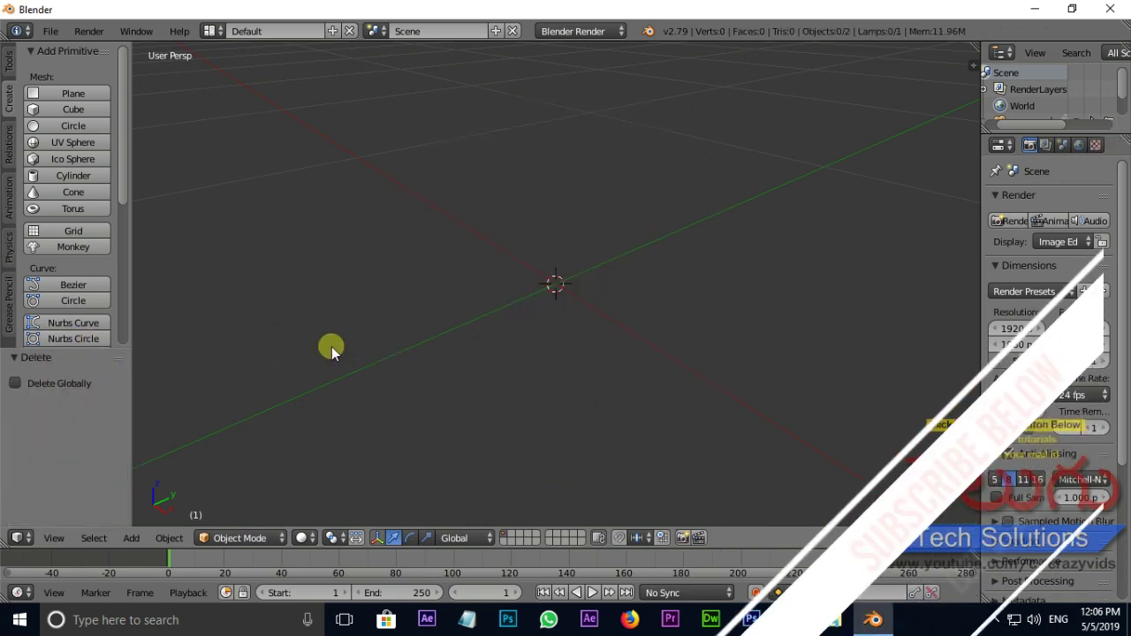
pyautogui.click(88, 176)
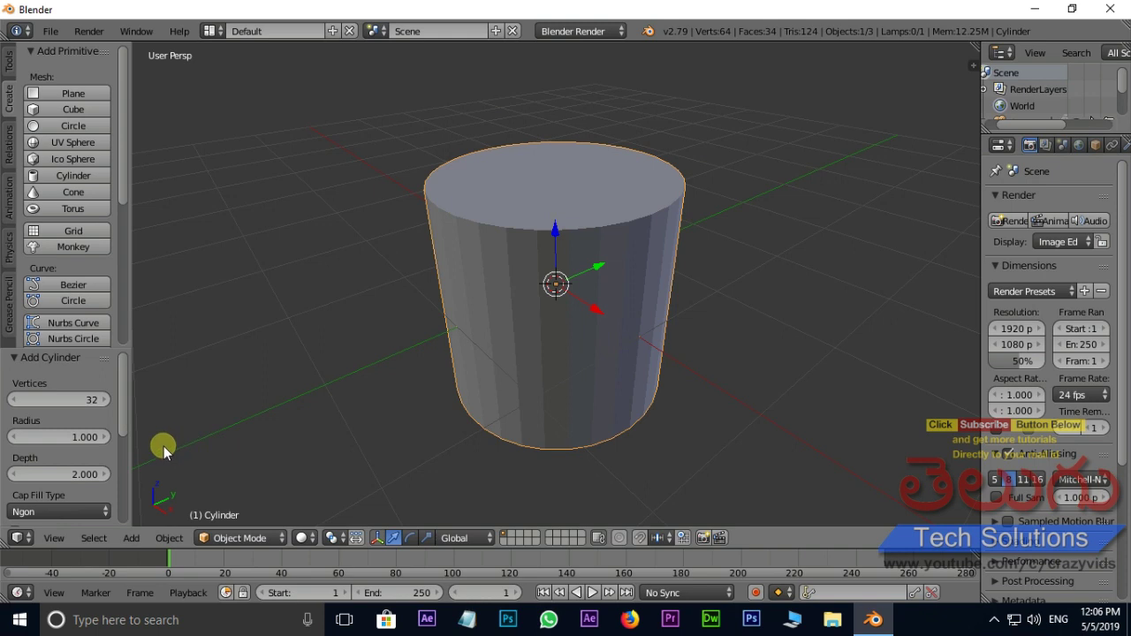
pyautogui.moveTo(84, 405); pyautogui.dragTo(94, 404)
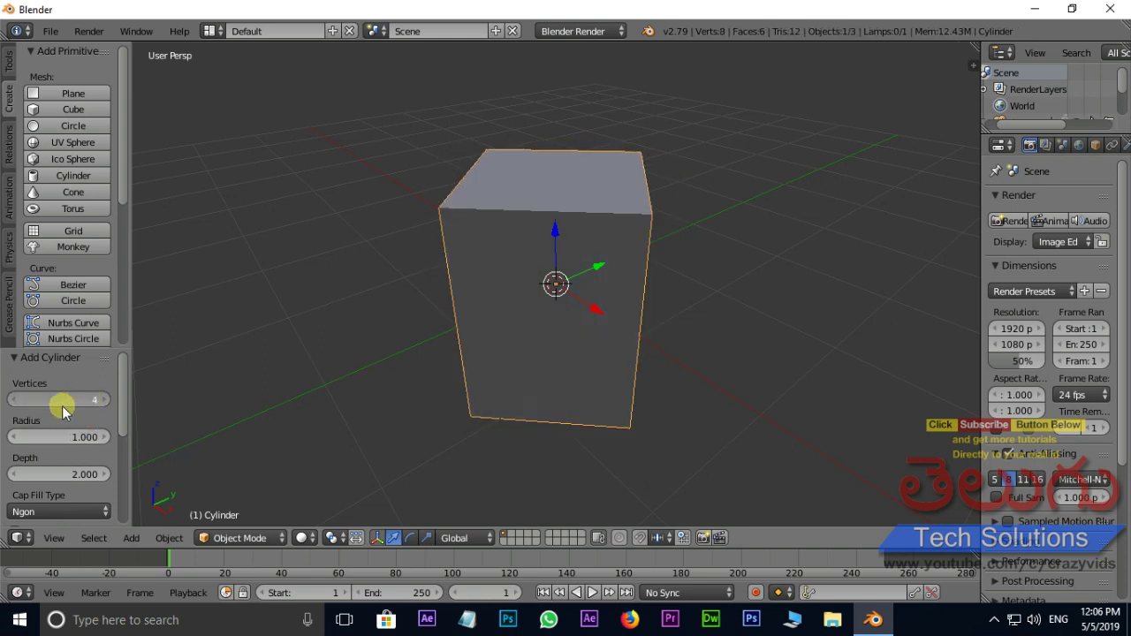
pyautogui.moveTo(533, 315)
pyautogui.mouseDown(button='middle')
pyautogui.moveTo(675, 403)
pyautogui.moveTo(458, 335)
pyautogui.moveTo(553, 332)
pyautogui.moveTo(538, 346)
pyautogui.mouseUp(button='middle')
pyautogui.moveTo(94, 400)
pyautogui.mouseDown()
pyautogui.moveTo(187, 411)
pyautogui.moveTo(76, 416)
pyautogui.moveTo(147, 411)
pyautogui.moveTo(434, 554)
pyautogui.mouseUp()
# Step: Set the cylinder's radius to 1.020 and its cap fill type to Nothing
pyautogui.moveTo(81, 436)
pyautogui.mouseDown()
pyautogui.moveTo(260, 434)
pyautogui.moveTo(13, 436)
pyautogui.moveTo(91, 447)
pyautogui.mouseUp()
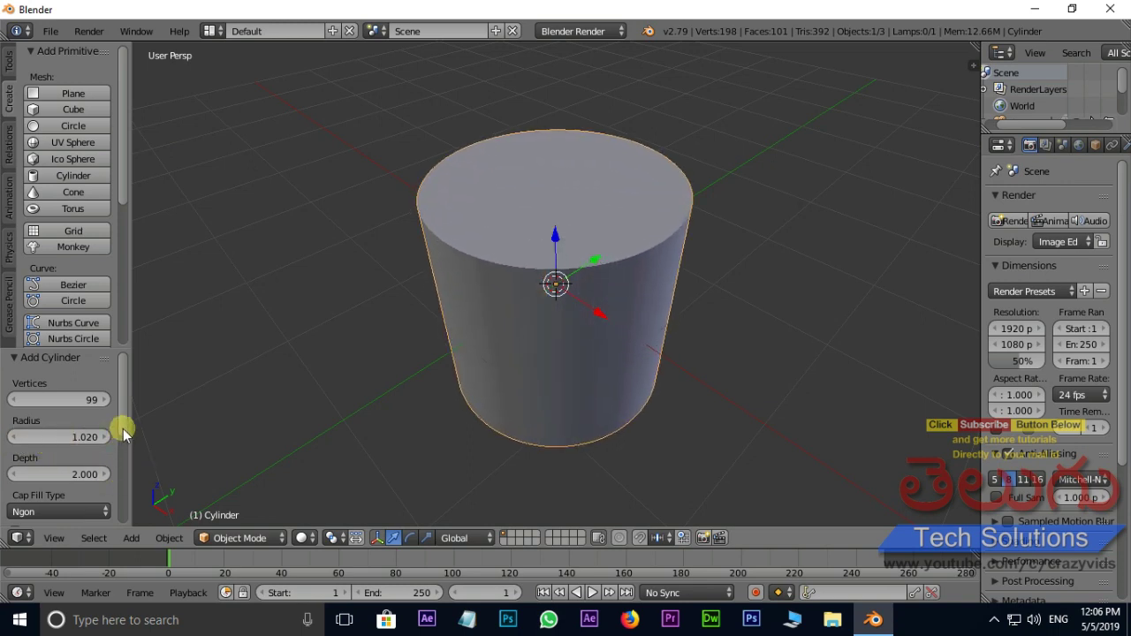
pyautogui.scroll(-2, 122, 431)
pyautogui.scroll(-1, 121, 449)
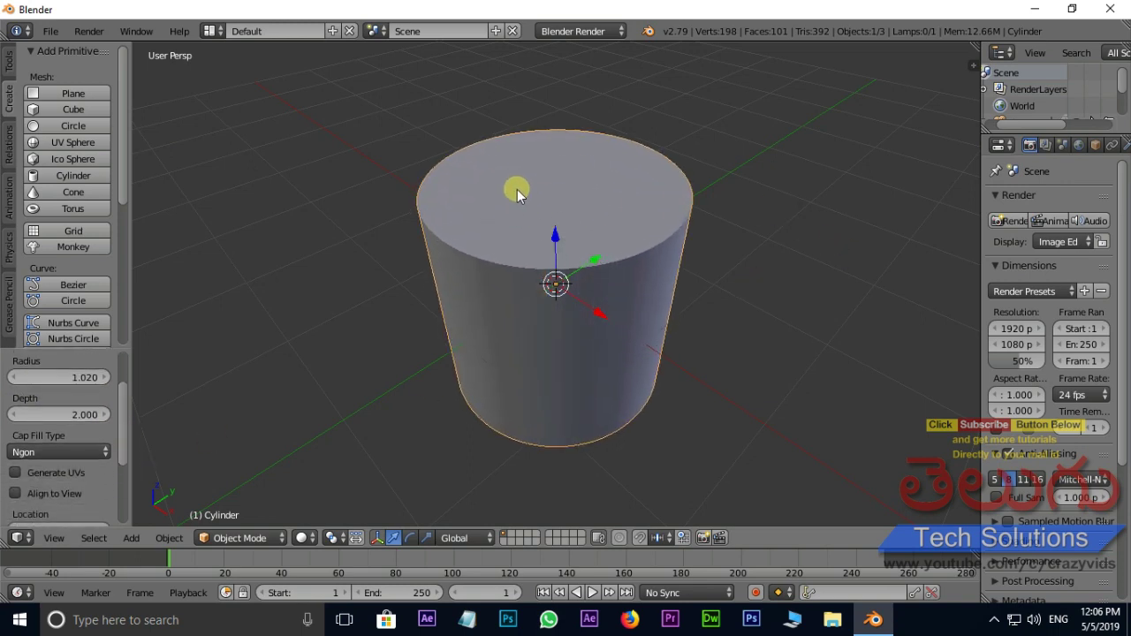
pyautogui.click(96, 452)
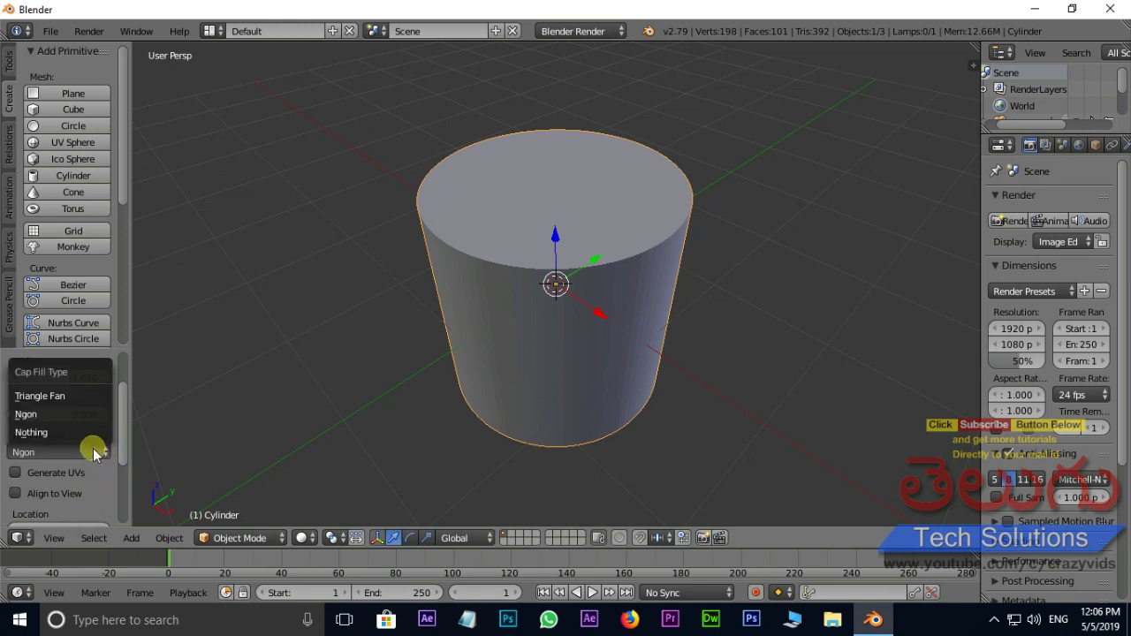
pyautogui.click(42, 433)
pyautogui.moveTo(611, 320)
pyautogui.mouseDown(button='middle')
pyautogui.moveTo(641, 450)
pyautogui.moveTo(712, 115)
pyautogui.moveTo(727, 518)
pyautogui.moveTo(644, 313)
pyautogui.moveTo(645, 374)
pyautogui.moveTo(642, 356)
pyautogui.mouseUp(button='middle')
pyautogui.moveTo(125, 446)
pyautogui.mouseDown()
pyautogui.moveTo(117, 488)
pyautogui.moveTo(128, 527)
pyautogui.moveTo(157, 457)
pyautogui.moveTo(224, 431)
pyautogui.mouseUp()
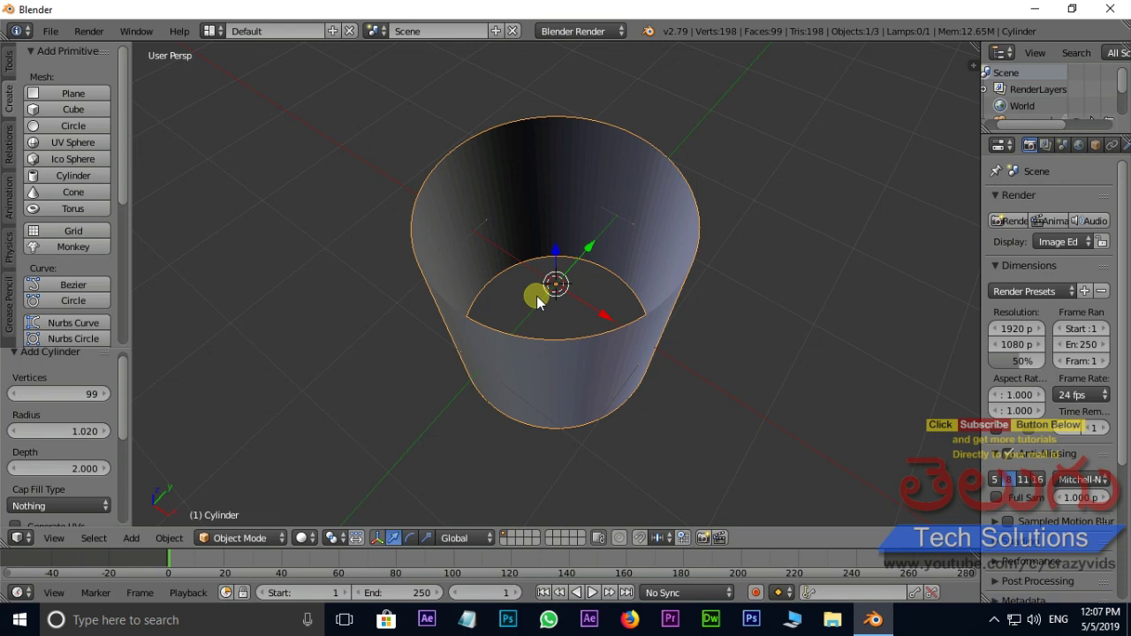
# Step: Replace the cylinder with a cone, try 3 and 16 vertices, shrink the base radius, and set depth 0.890
pyautogui.press('x')
pyautogui.click(502, 294)
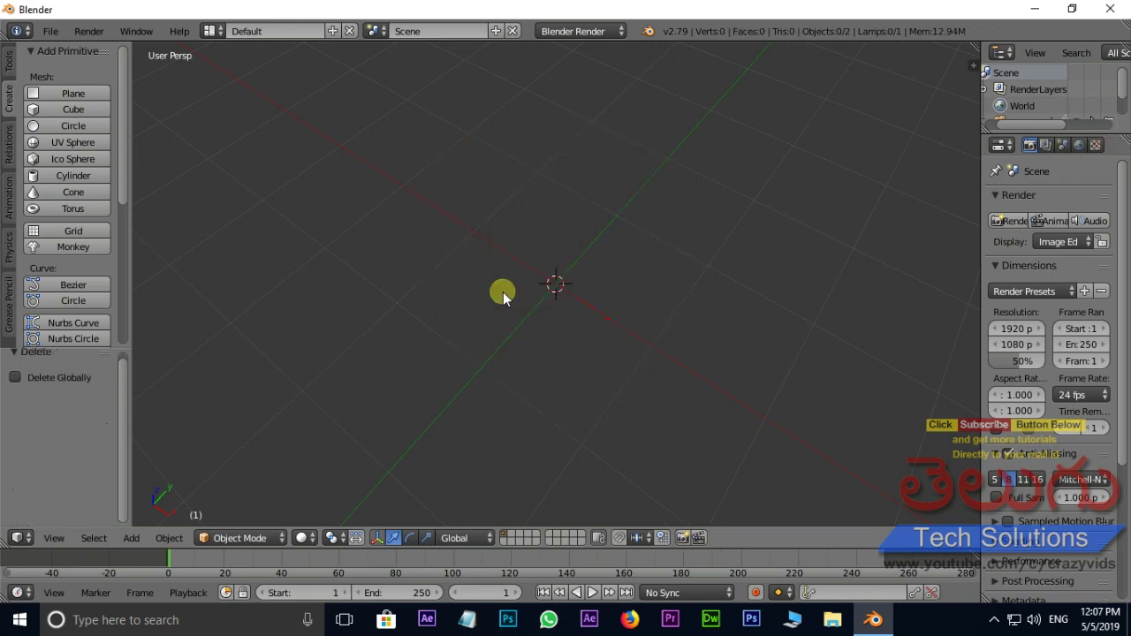
pyautogui.click(88, 194)
pyautogui.moveTo(633, 465)
pyautogui.mouseDown(button='middle')
pyautogui.moveTo(669, 410)
pyautogui.moveTo(652, 430)
pyautogui.mouseUp(button='middle')
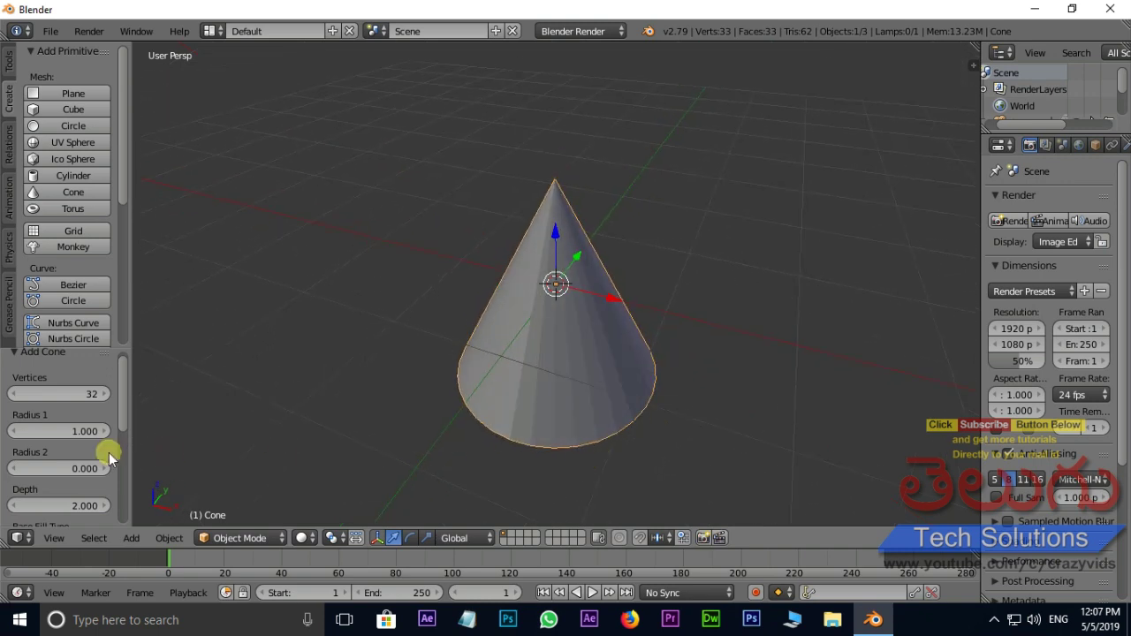
pyautogui.moveTo(101, 396)
pyautogui.mouseDown()
pyautogui.moveTo(66, 394)
pyautogui.moveTo(96, 391)
pyautogui.mouseUp()
pyautogui.moveTo(558, 416)
pyautogui.mouseDown(button='middle')
pyautogui.moveTo(742, 527)
pyautogui.moveTo(665, 409)
pyautogui.moveTo(511, 397)
pyautogui.moveTo(711, 410)
pyautogui.mouseUp(button='middle')
pyautogui.moveTo(91, 396); pyautogui.dragTo(162, 396)
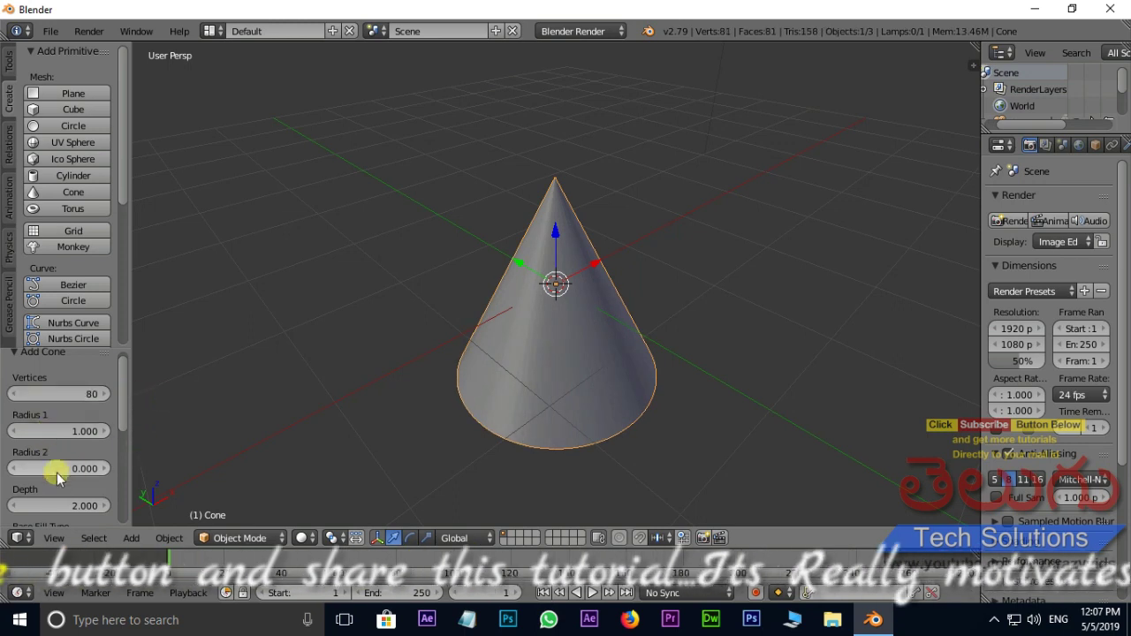
pyautogui.moveTo(85, 435)
pyautogui.mouseDown()
pyautogui.moveTo(6, 427)
pyautogui.moveTo(185, 446)
pyautogui.moveTo(116, 437)
pyautogui.moveTo(172, 476)
pyautogui.moveTo(235, 466)
pyautogui.moveTo(361, 485)
pyautogui.moveTo(133, 460)
pyautogui.mouseUp()
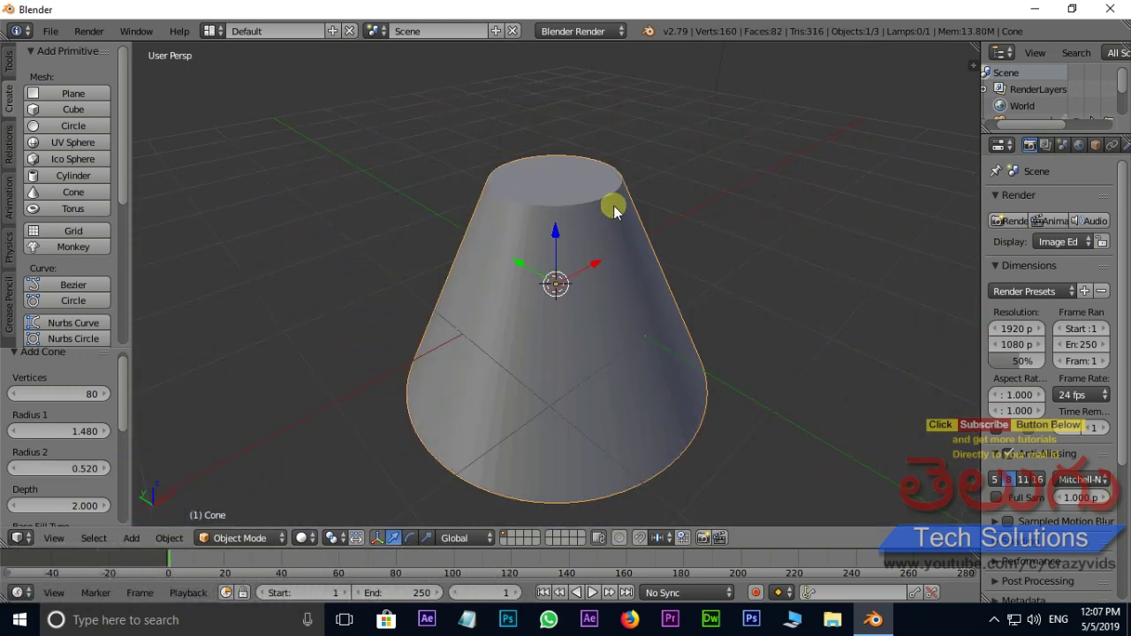
pyautogui.moveTo(106, 509)
pyautogui.mouseDown()
pyautogui.moveTo(25, 508)
pyautogui.moveTo(1122, 511)
pyautogui.moveTo(1020, 429)
pyautogui.moveTo(1034, 452)
pyautogui.moveTo(1060, 446)
pyautogui.moveTo(1100, 464)
pyautogui.moveTo(121, 416)
pyautogui.moveTo(141, 493)
pyautogui.moveTo(141, 482)
pyautogui.mouseUp()
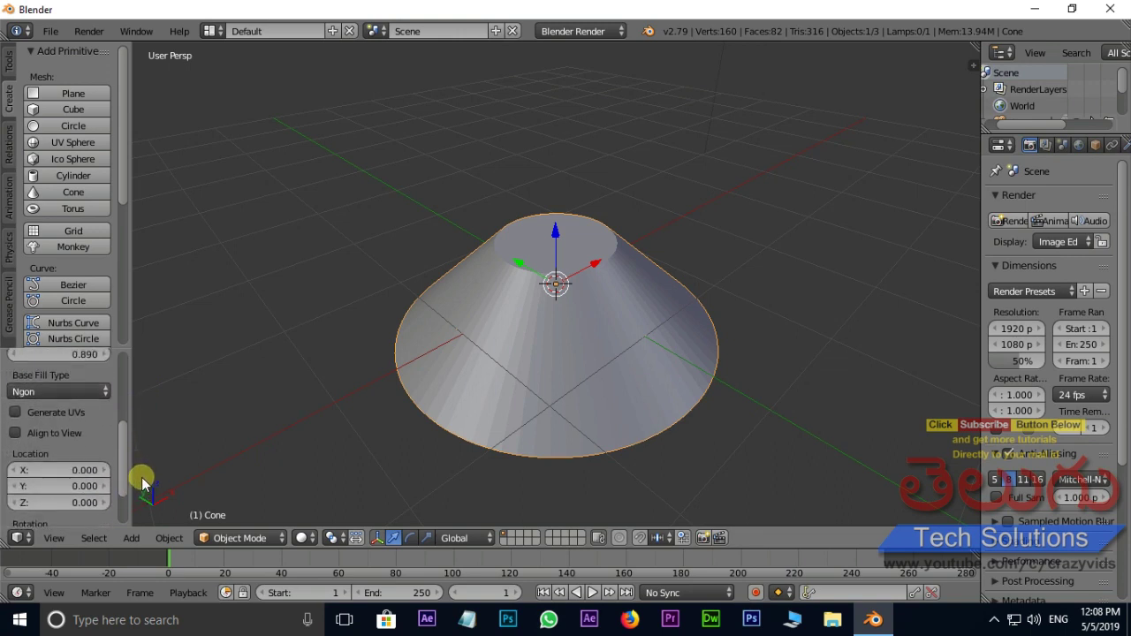
# Step: Set the cone's base fill to Nothing, switch it back to Ngon, then delete the cone
pyautogui.click(61, 392)
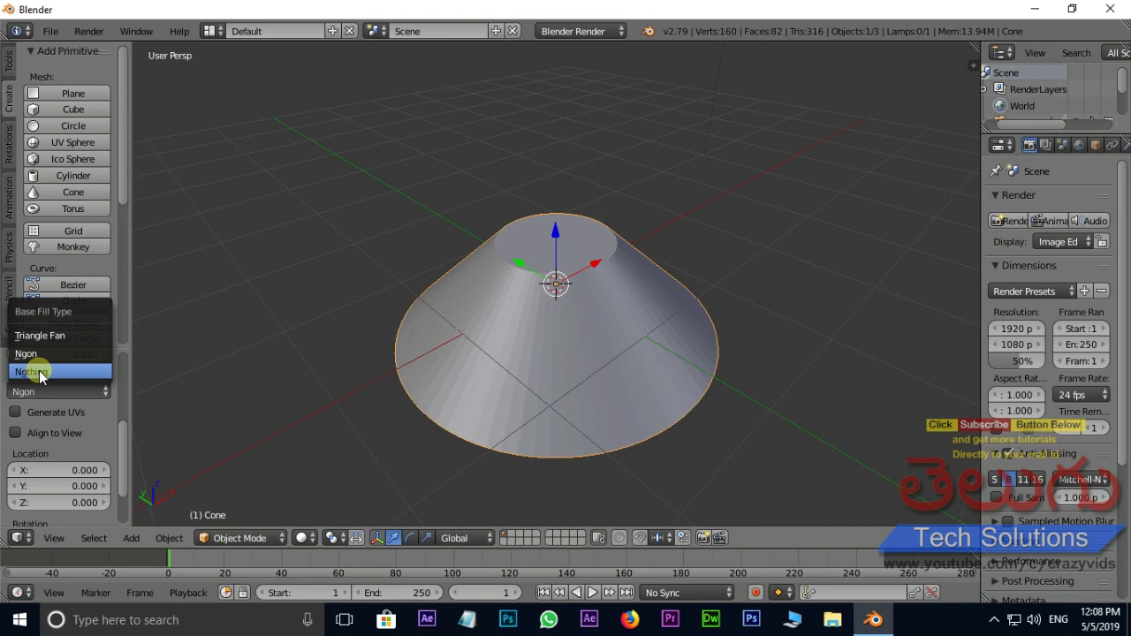
pyautogui.click(39, 375)
pyautogui.moveTo(624, 342)
pyautogui.mouseDown(button='middle')
pyautogui.moveTo(638, 447)
pyautogui.moveTo(651, 341)
pyautogui.moveTo(664, 361)
pyautogui.moveTo(611, 273)
pyautogui.moveTo(662, 362)
pyautogui.moveTo(682, 348)
pyautogui.moveTo(690, 297)
pyautogui.mouseUp(button='middle')
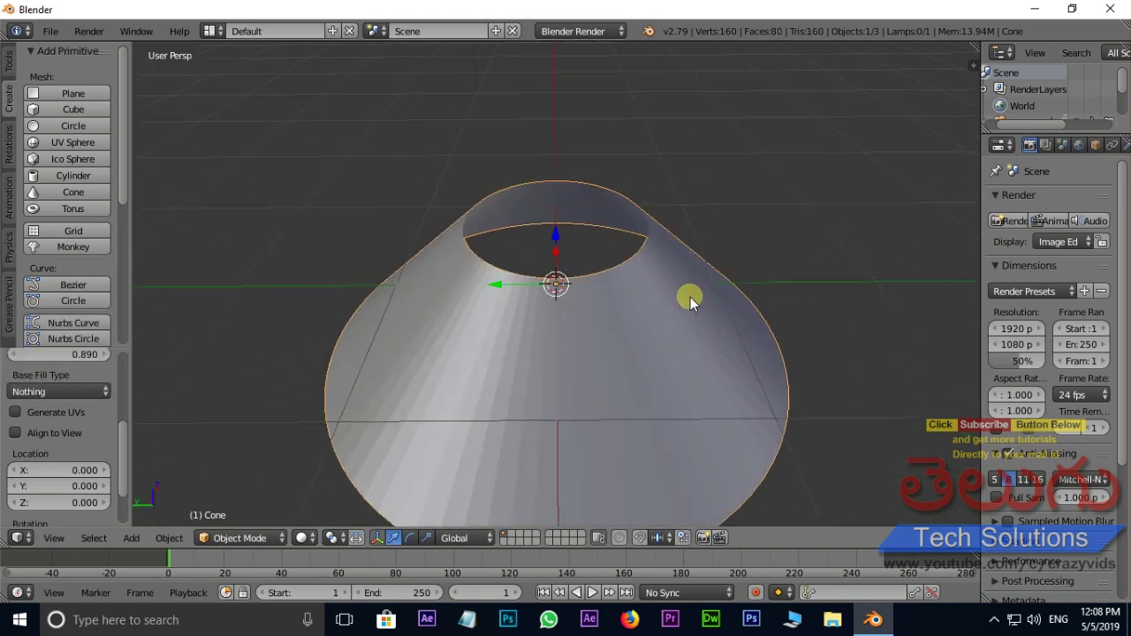
pyautogui.click(94, 391)
pyautogui.click(39, 355)
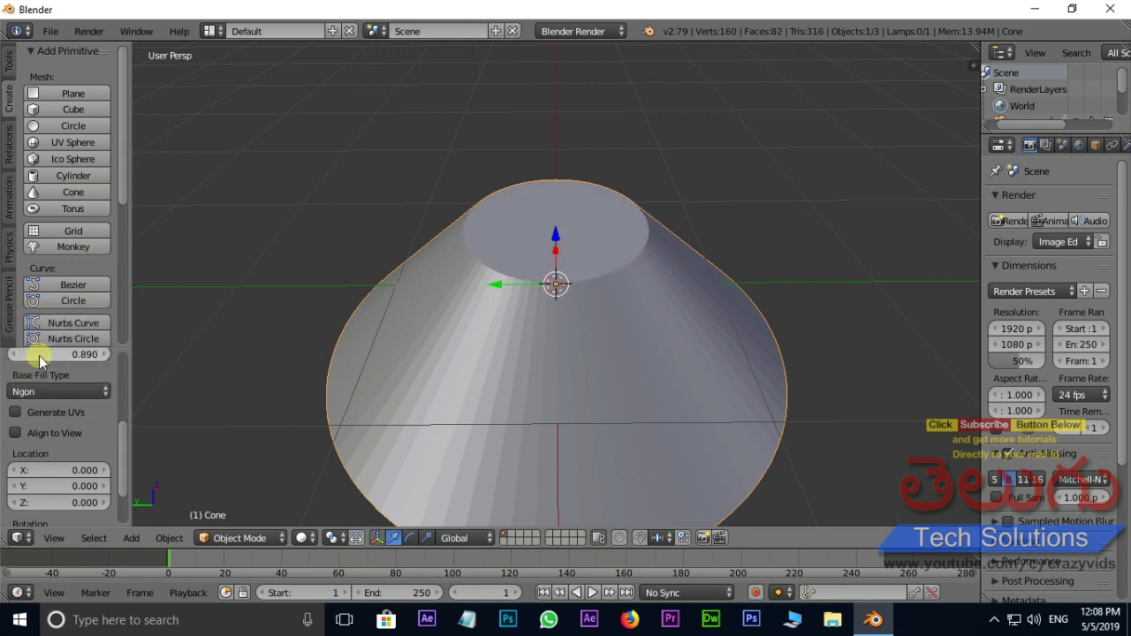
pyautogui.moveTo(121, 448)
pyautogui.mouseDown()
pyautogui.moveTo(121, 497)
pyautogui.moveTo(146, 395)
pyautogui.mouseUp()
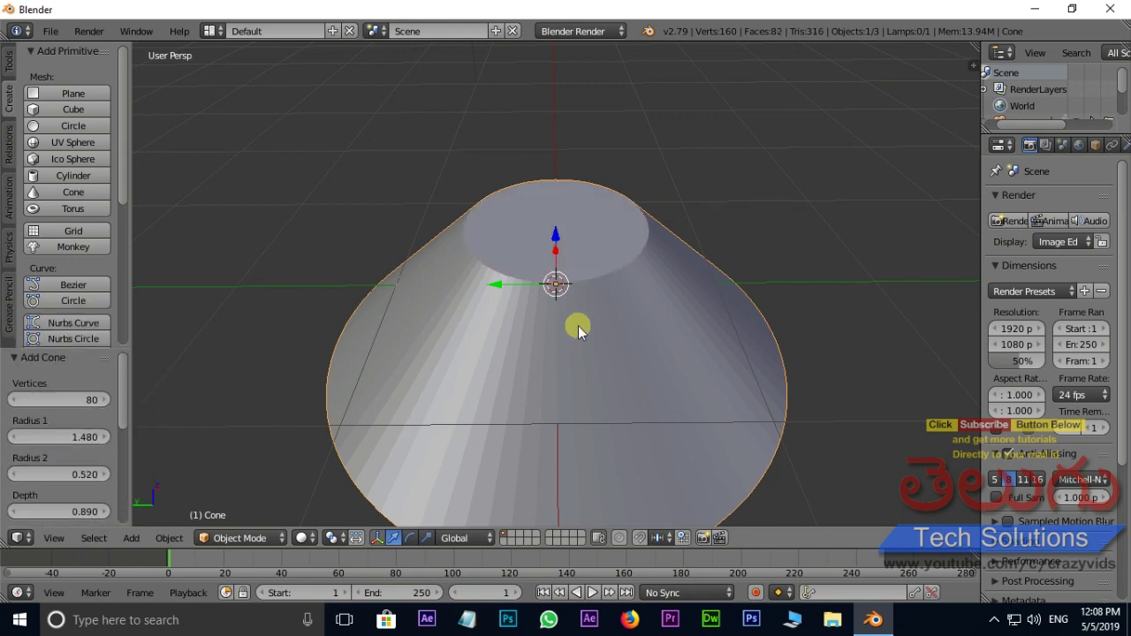
pyautogui.click(611, 323)
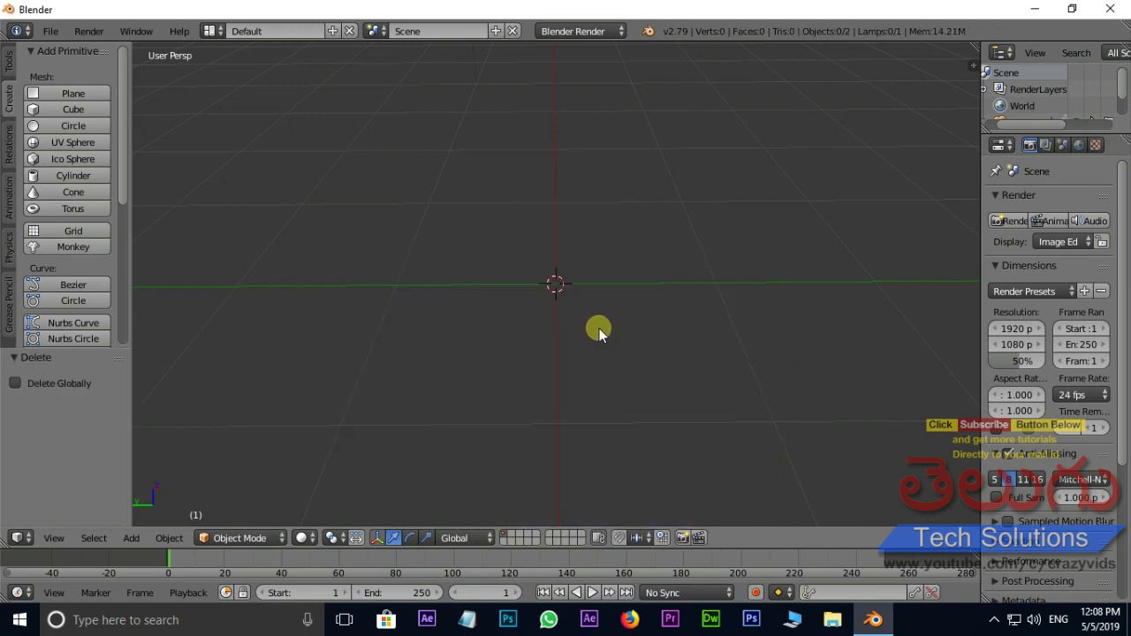
# Step: Add a torus and cut its major and minor segments to 3 for a triangular ring
pyautogui.click(73, 209)
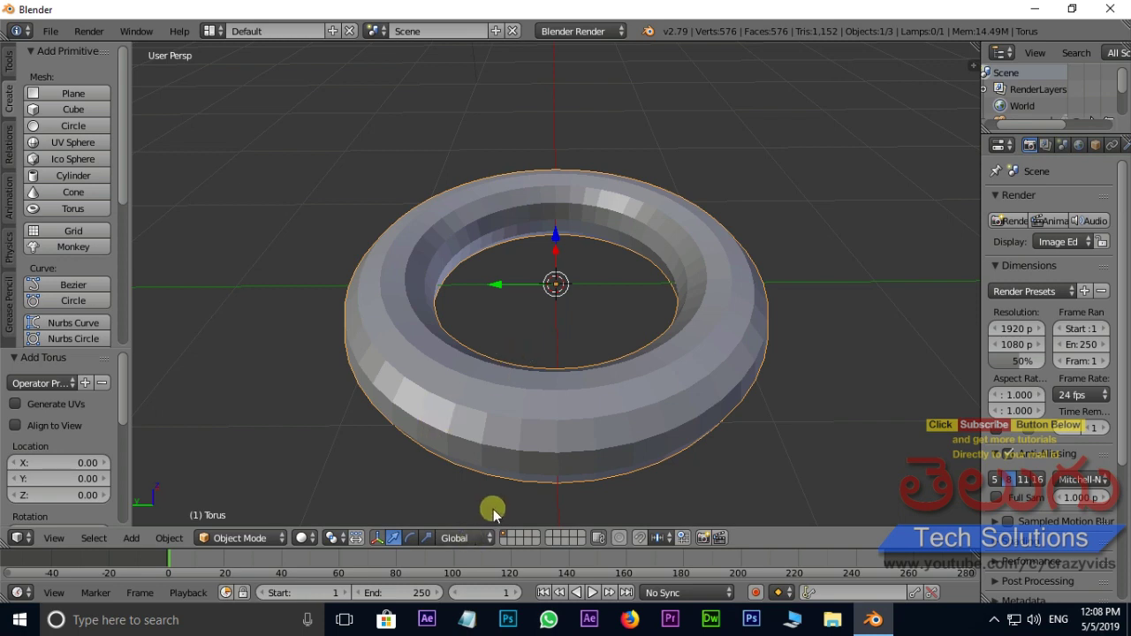
pyautogui.moveTo(507, 355)
pyautogui.mouseDown(button='middle')
pyautogui.moveTo(560, 446)
pyautogui.moveTo(576, 308)
pyautogui.moveTo(575, 323)
pyautogui.mouseUp(button='middle')
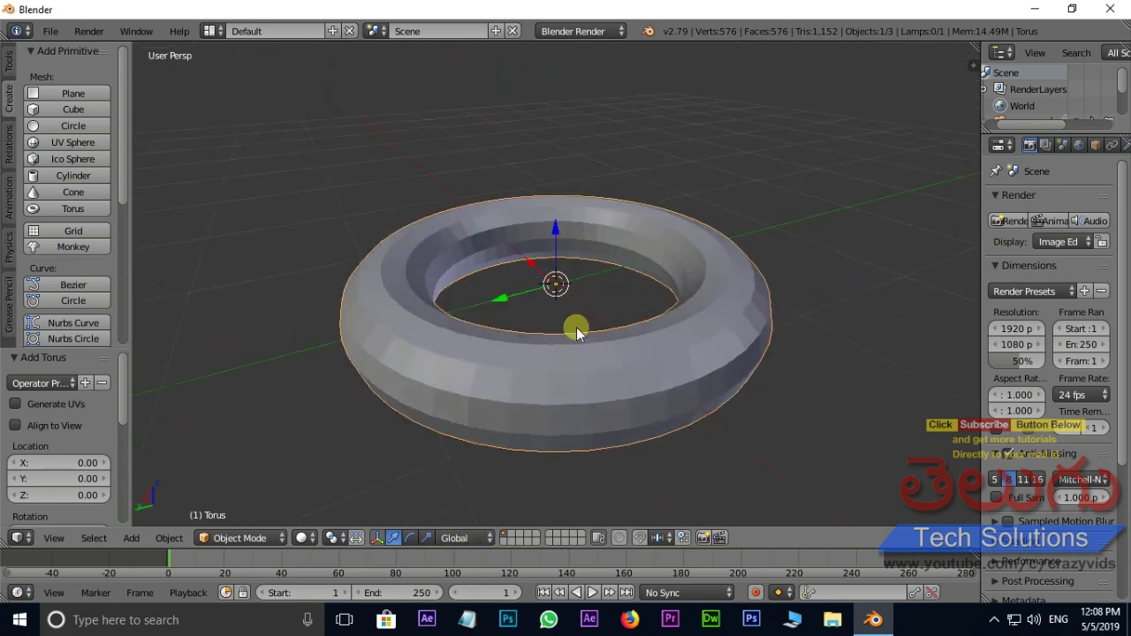
pyautogui.scroll(-3, 124, 400)
pyautogui.moveTo(124, 400); pyautogui.dragTo(123, 453)
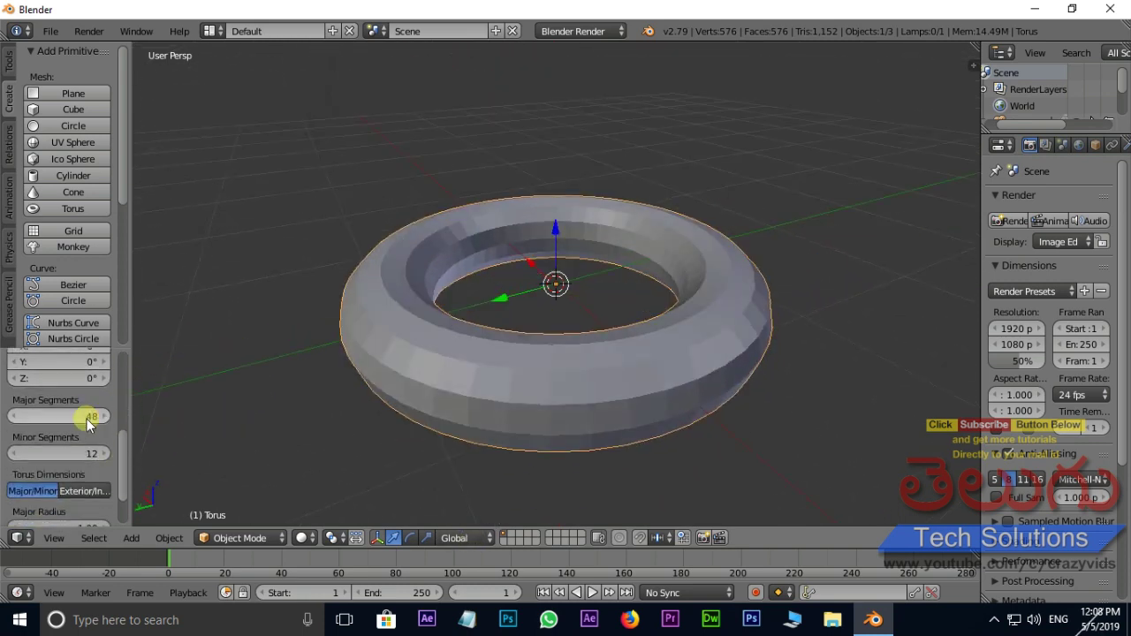
pyautogui.moveTo(86, 419); pyautogui.dragTo(18, 427)
pyautogui.moveTo(568, 382)
pyautogui.mouseDown(button='middle')
pyautogui.moveTo(777, 430)
pyautogui.moveTo(866, 422)
pyautogui.moveTo(654, 411)
pyautogui.moveTo(527, 389)
pyautogui.moveTo(553, 398)
pyautogui.moveTo(557, 389)
pyautogui.mouseUp(button='middle')
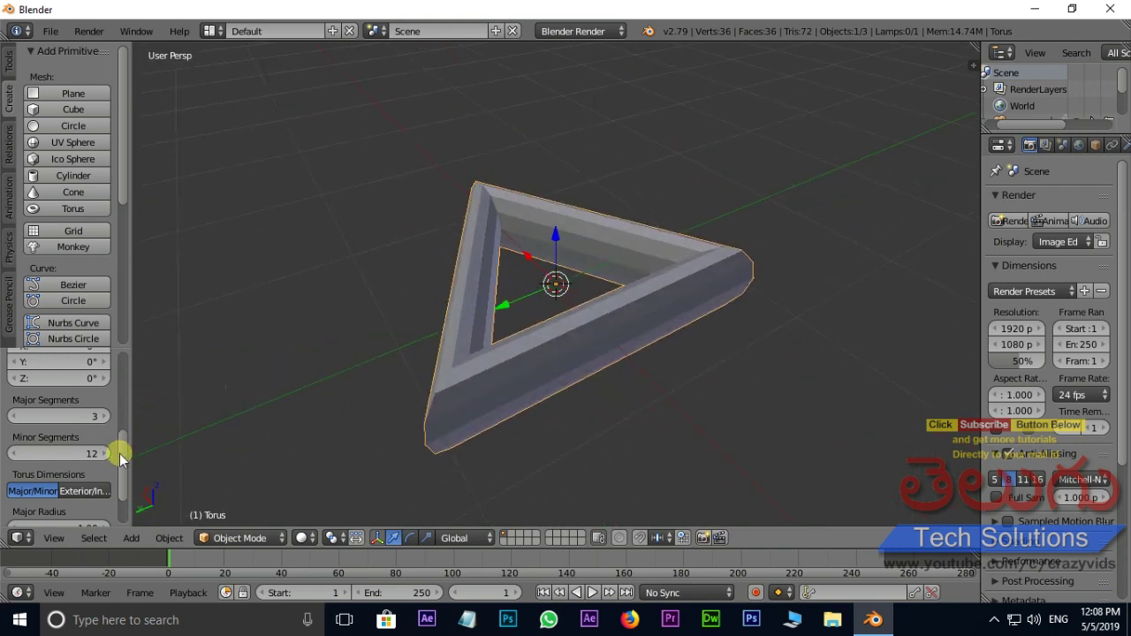
pyautogui.moveTo(92, 453); pyautogui.dragTo(65, 458)
pyautogui.moveTo(446, 435)
pyautogui.mouseDown(button='middle')
pyautogui.moveTo(719, 383)
pyautogui.moveTo(783, 345)
pyautogui.moveTo(899, 330)
pyautogui.moveTo(152, 352)
pyautogui.moveTo(677, 366)
pyautogui.moveTo(668, 362)
pyautogui.mouseUp(button='middle')
# Step: Raise the torus to 34 minor and 179 major segments for a smooth ring
pyautogui.moveTo(92, 453); pyautogui.dragTo(147, 452)
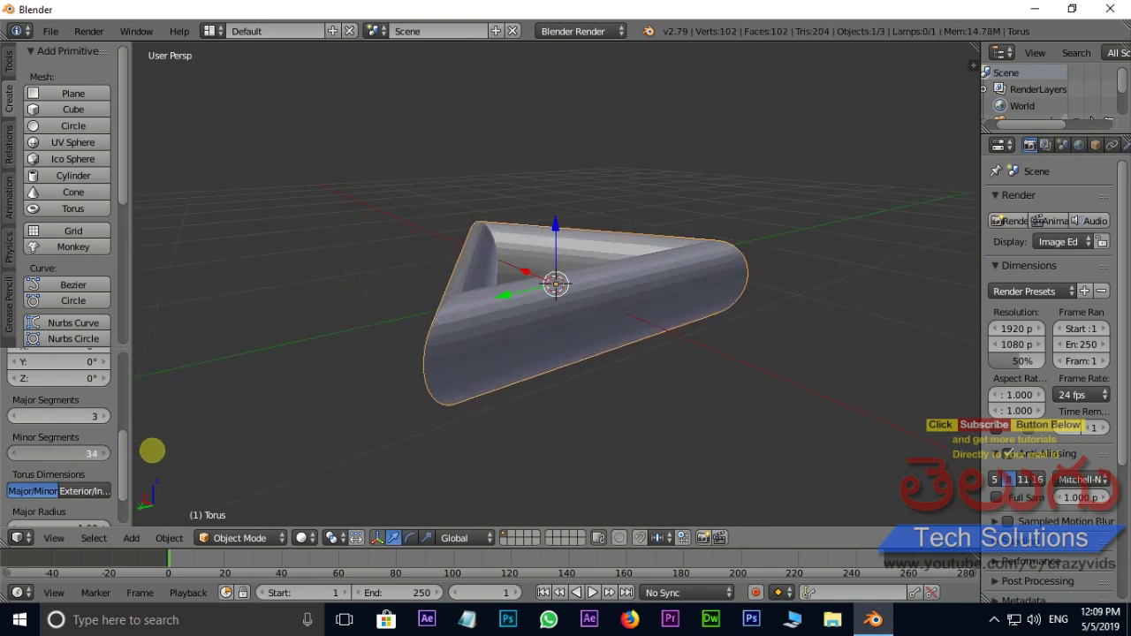
pyautogui.moveTo(104, 416); pyautogui.dragTo(213, 411)
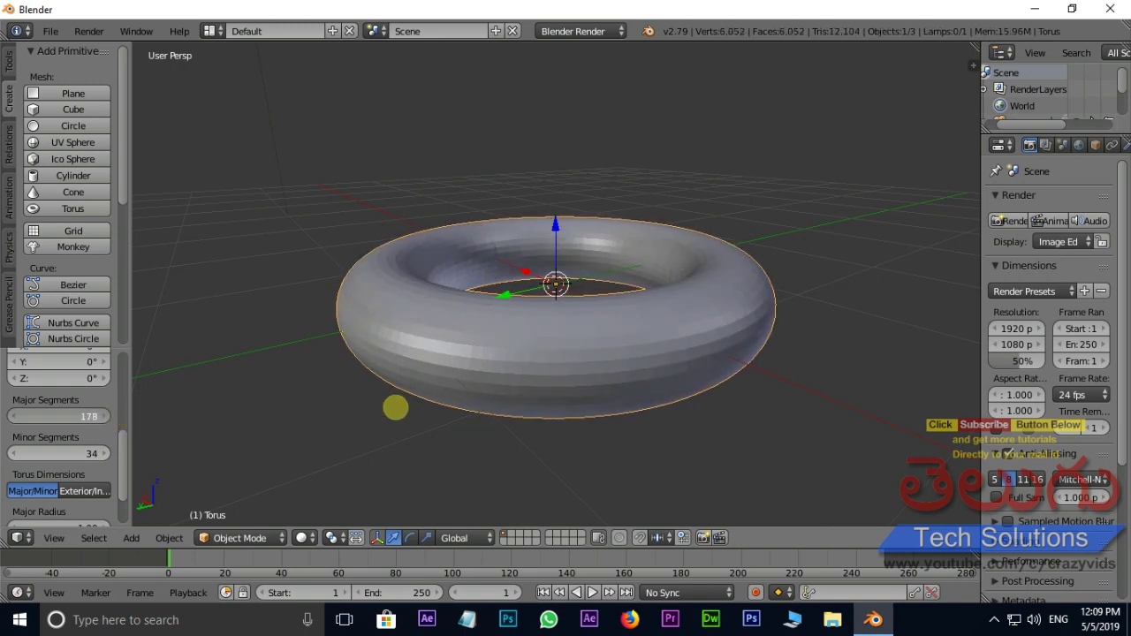
pyautogui.moveTo(575, 324)
pyautogui.mouseDown(button='middle')
pyautogui.moveTo(606, 462)
pyautogui.moveTo(595, 414)
pyautogui.moveTo(555, 381)
pyautogui.mouseUp(button='middle')
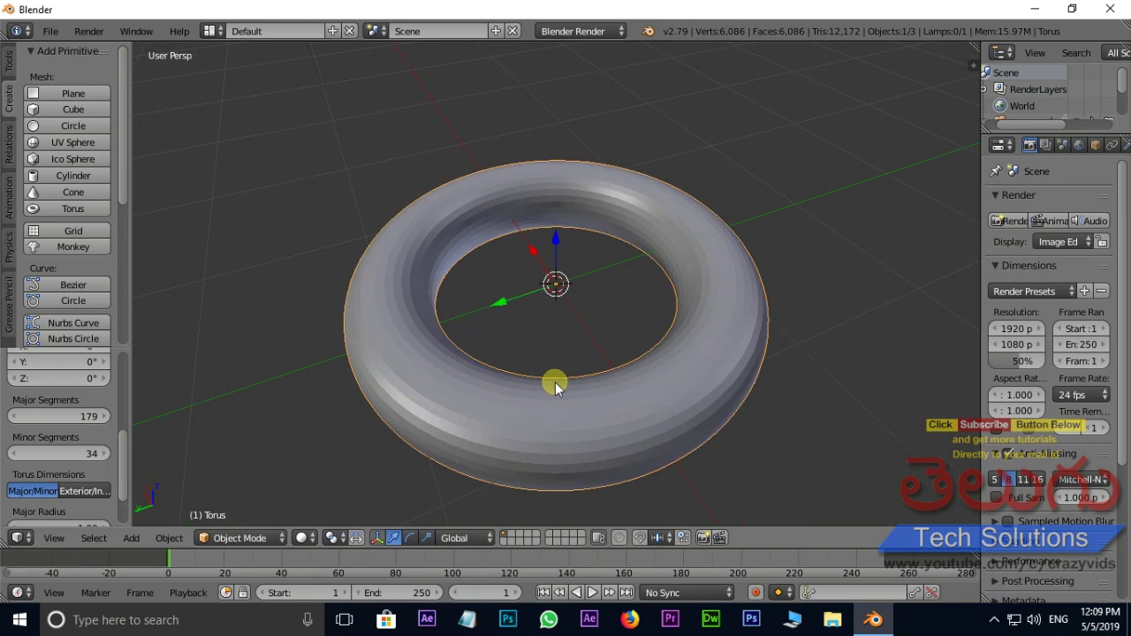
# Step: Delete the torus, add a 10 by 10 subdivision grid, then delete the grid
pyautogui.press('x')
pyautogui.click(540, 380)
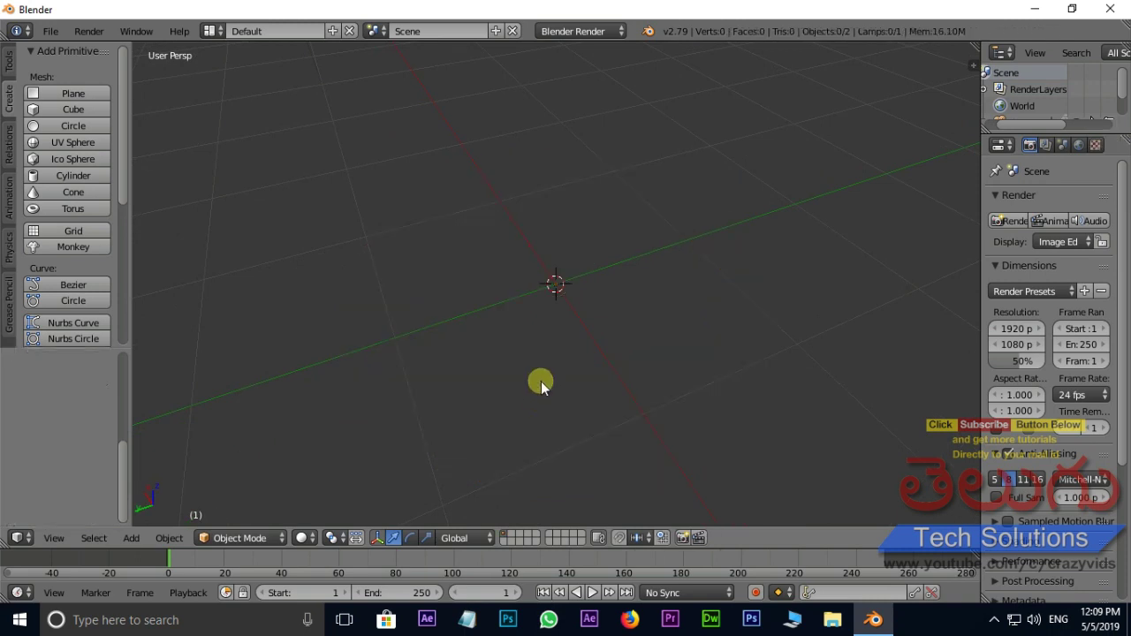
pyautogui.click(87, 235)
pyautogui.moveTo(122, 492); pyautogui.dragTo(133, 393)
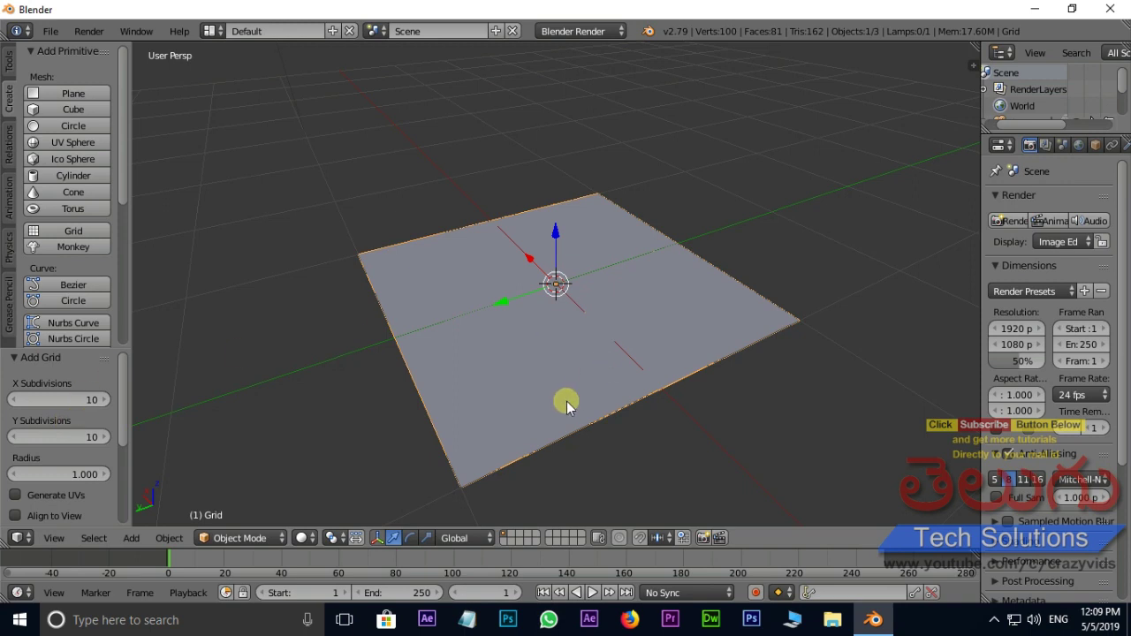
pyautogui.press('x')
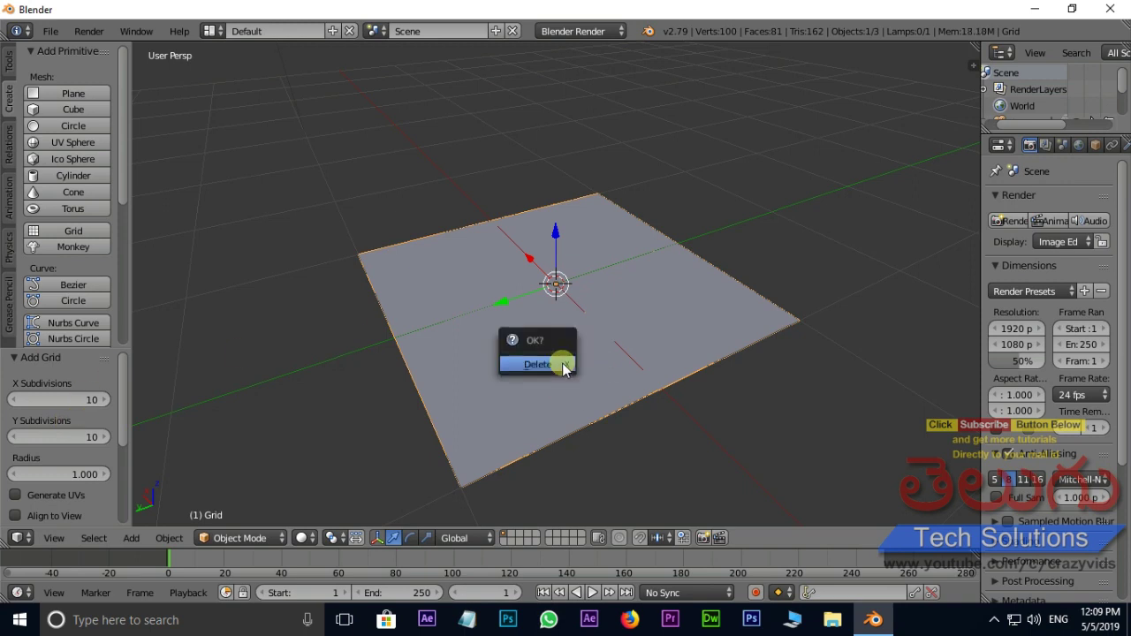
pyautogui.click(556, 368)
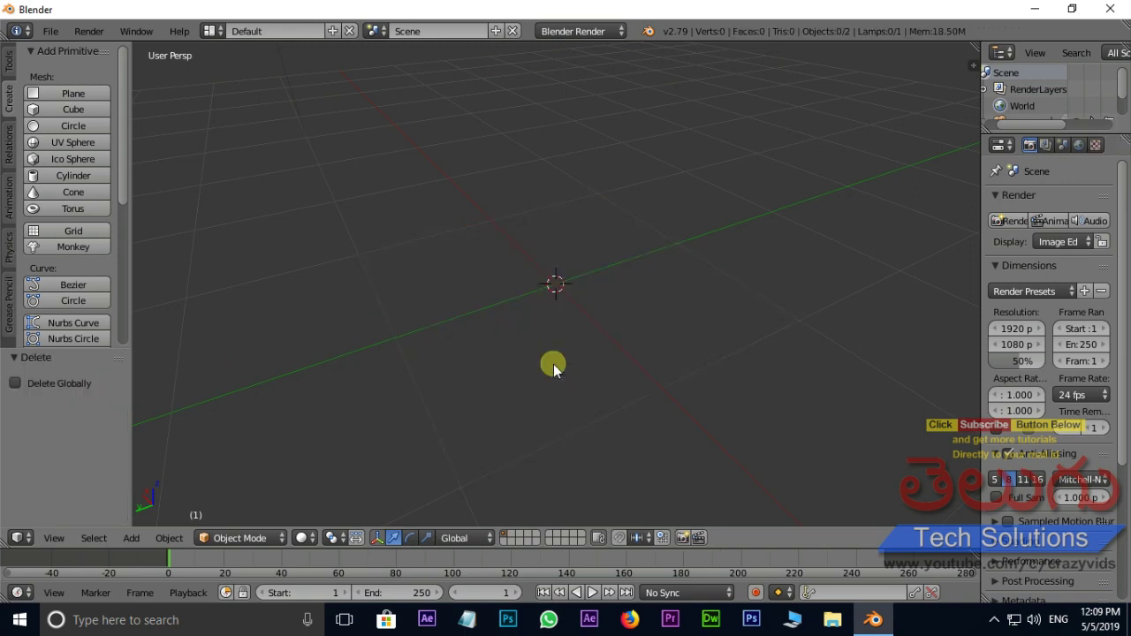
# Step: Add a Suzanne monkey head and set its radius to 1.060
pyautogui.click(71, 247)
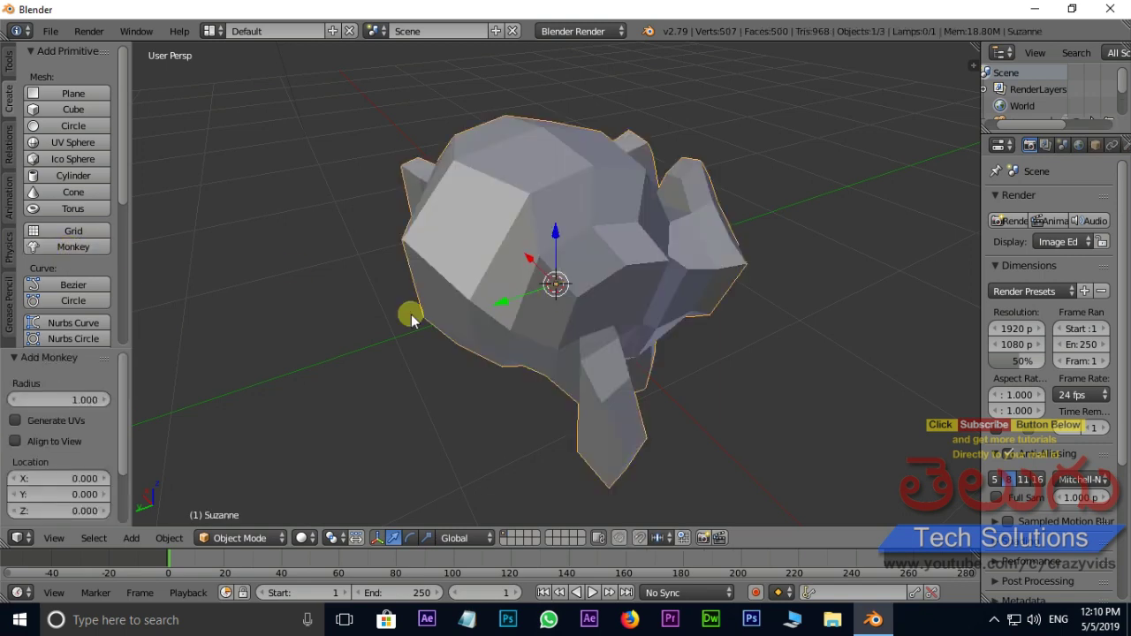
pyautogui.moveTo(773, 329)
pyautogui.mouseDown(button='middle')
pyautogui.moveTo(449, 341)
pyautogui.moveTo(457, 321)
pyautogui.moveTo(441, 303)
pyautogui.moveTo(525, 268)
pyautogui.moveTo(686, 271)
pyautogui.moveTo(780, 282)
pyautogui.moveTo(409, 314)
pyautogui.moveTo(479, 286)
pyautogui.moveTo(571, 309)
pyautogui.moveTo(705, 371)
pyautogui.moveTo(927, 361)
pyautogui.moveTo(538, 356)
pyautogui.moveTo(694, 353)
pyautogui.moveTo(651, 389)
pyautogui.moveTo(604, 364)
pyautogui.mouseUp(button='middle')
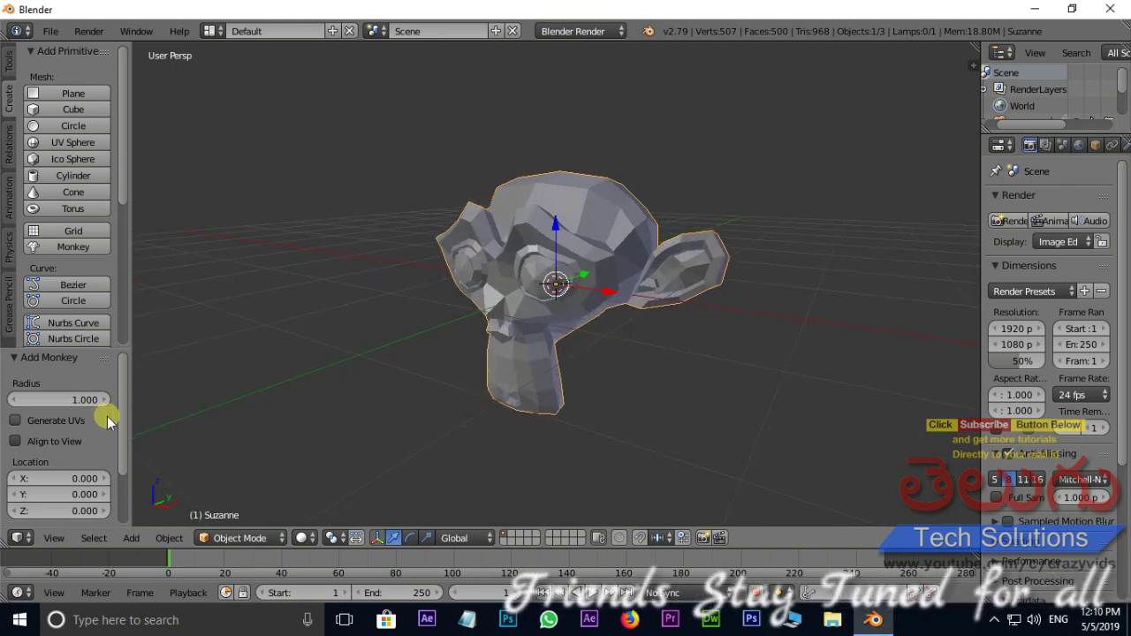
pyautogui.moveTo(53, 403)
pyautogui.mouseDown()
pyautogui.moveTo(255, 407)
pyautogui.moveTo(96, 416)
pyautogui.moveTo(99, 403)
pyautogui.mouseUp()
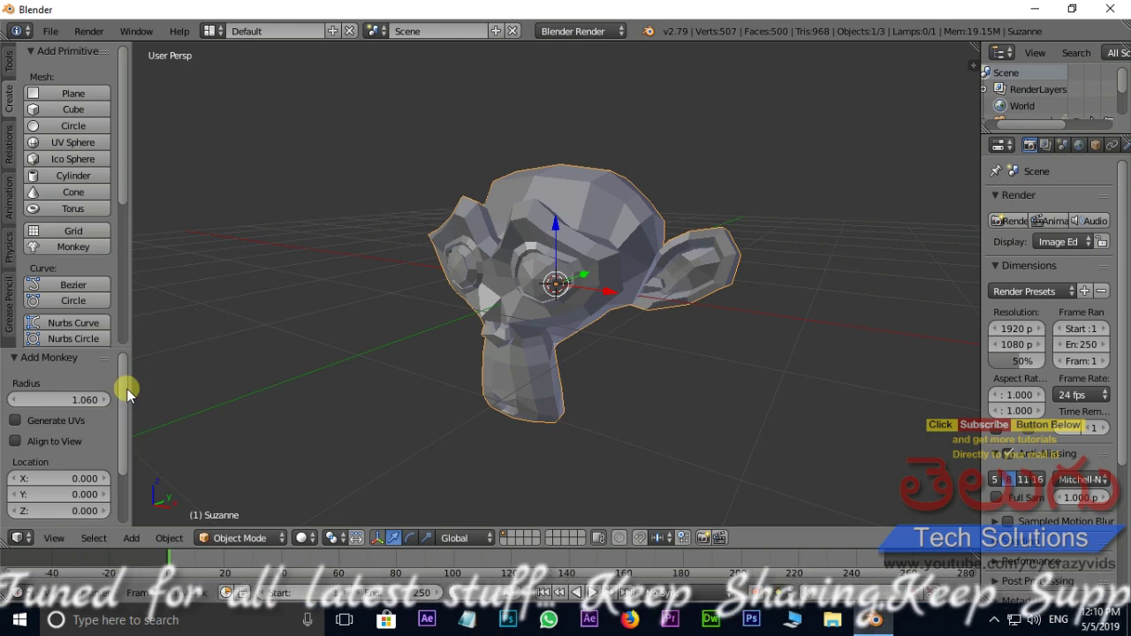
pyautogui.scroll(-3, 124, 416)
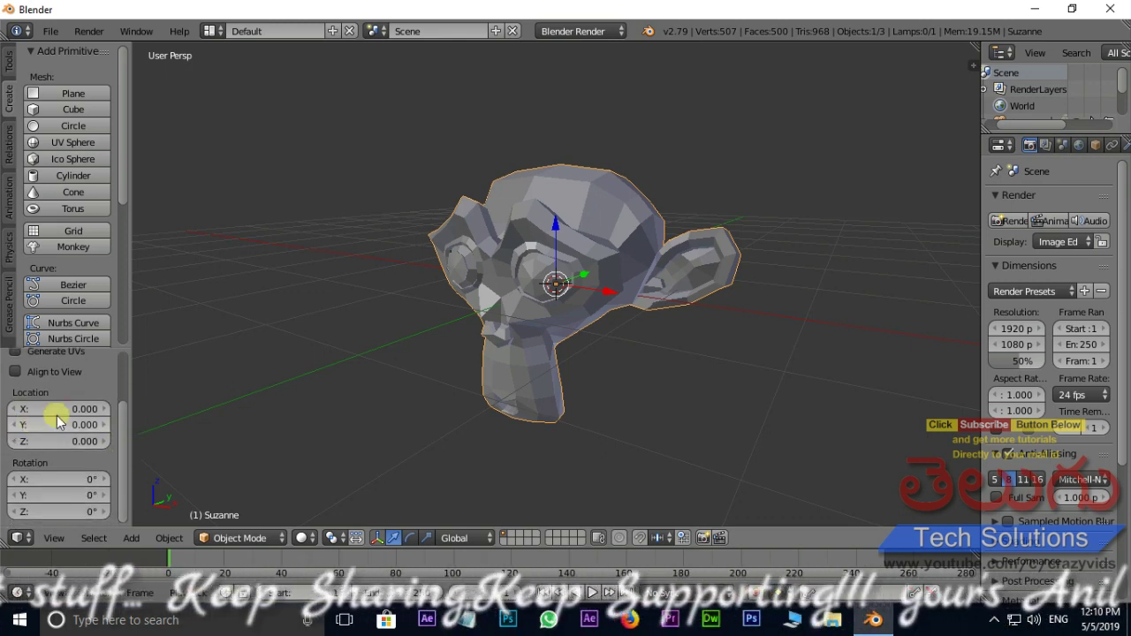
pyautogui.scroll(3, 119, 442)
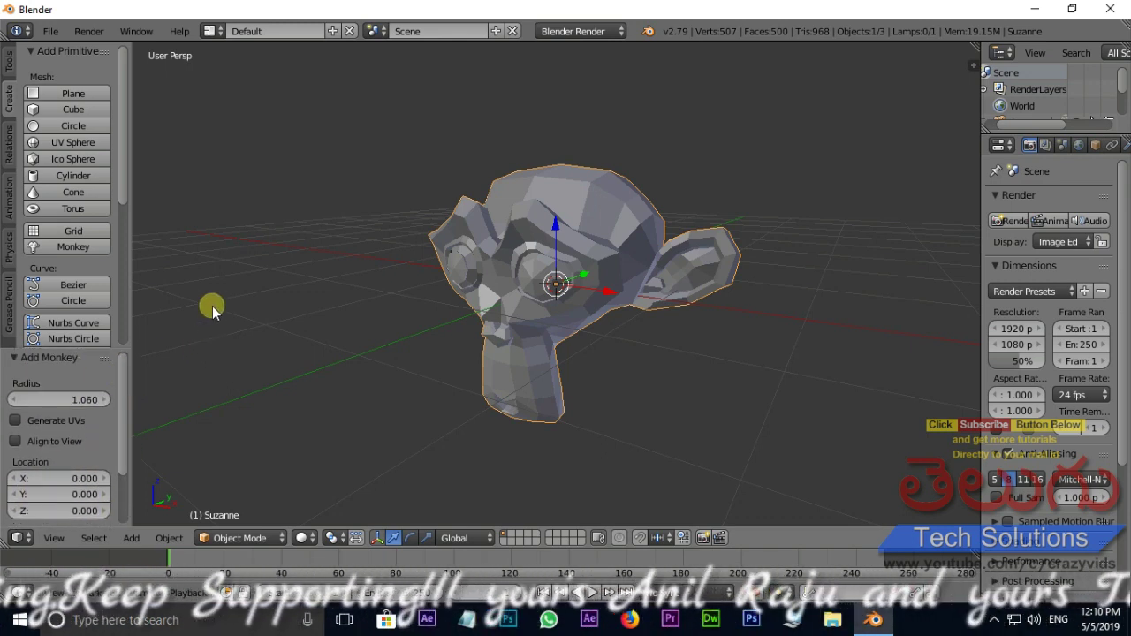